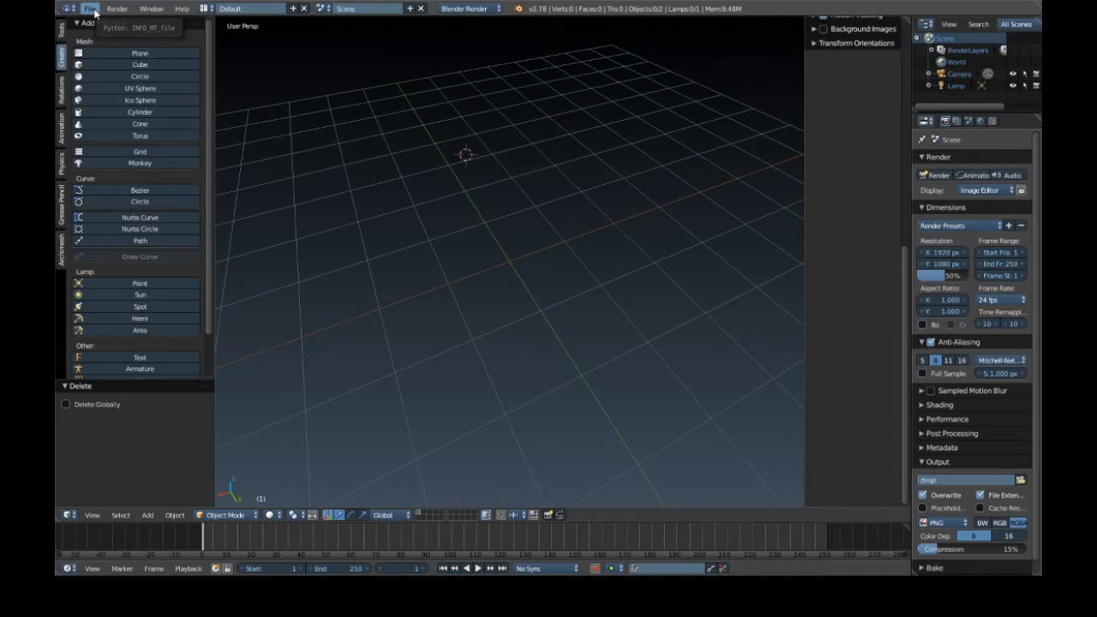
Step: Find Archimesh by searching 'ARCH' in the Add-ons preferences, enable it, and save the user settings
left_click(90, 8)
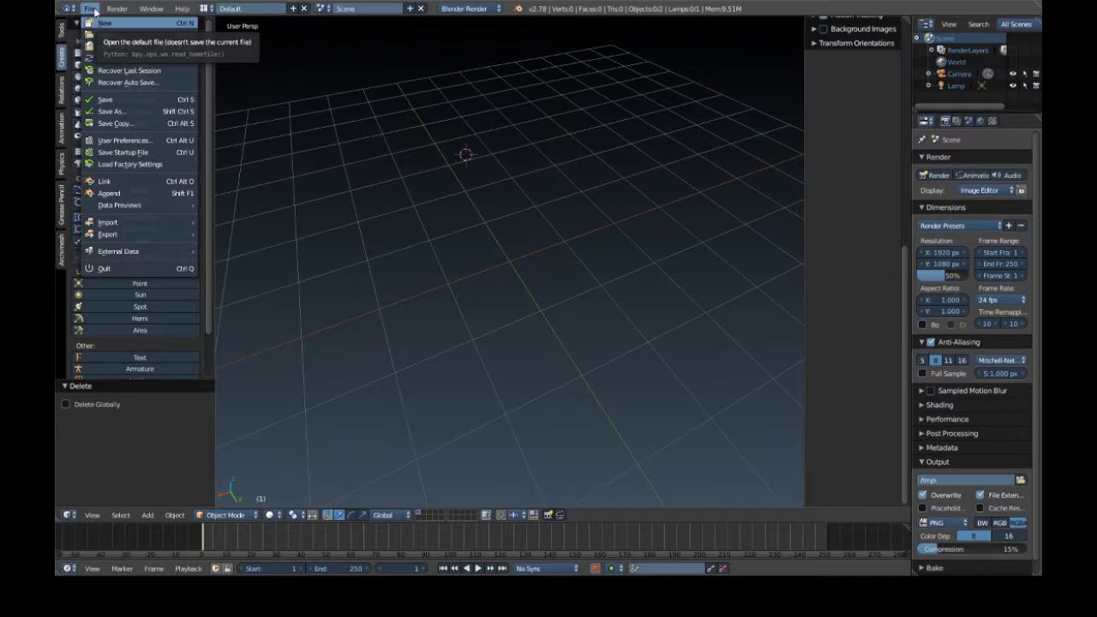
left_click(139, 139)
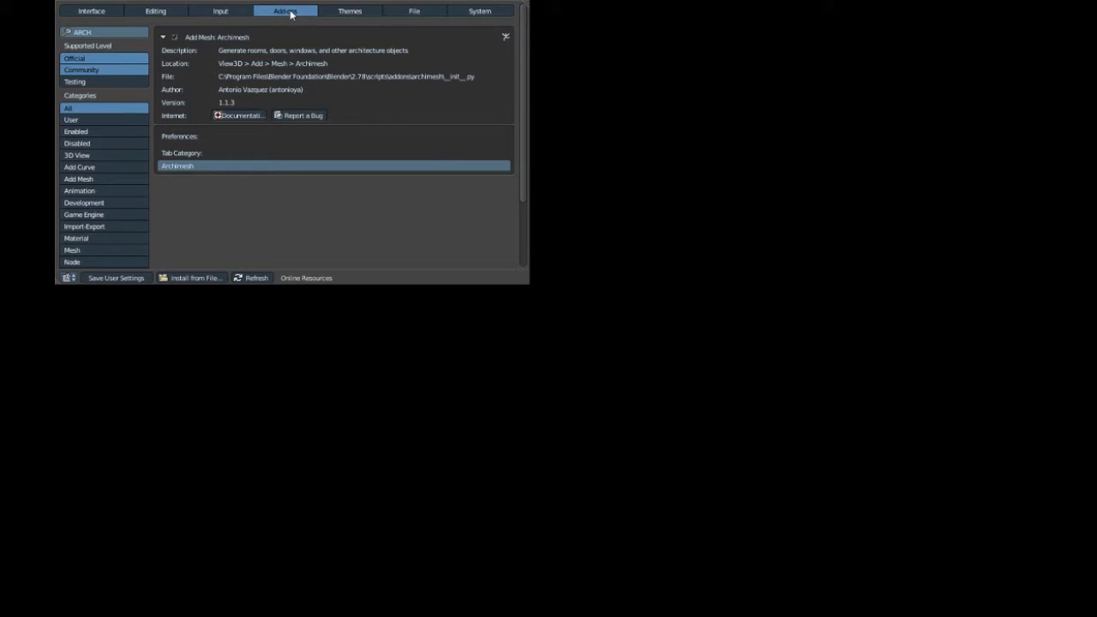
left_click(95, 32)
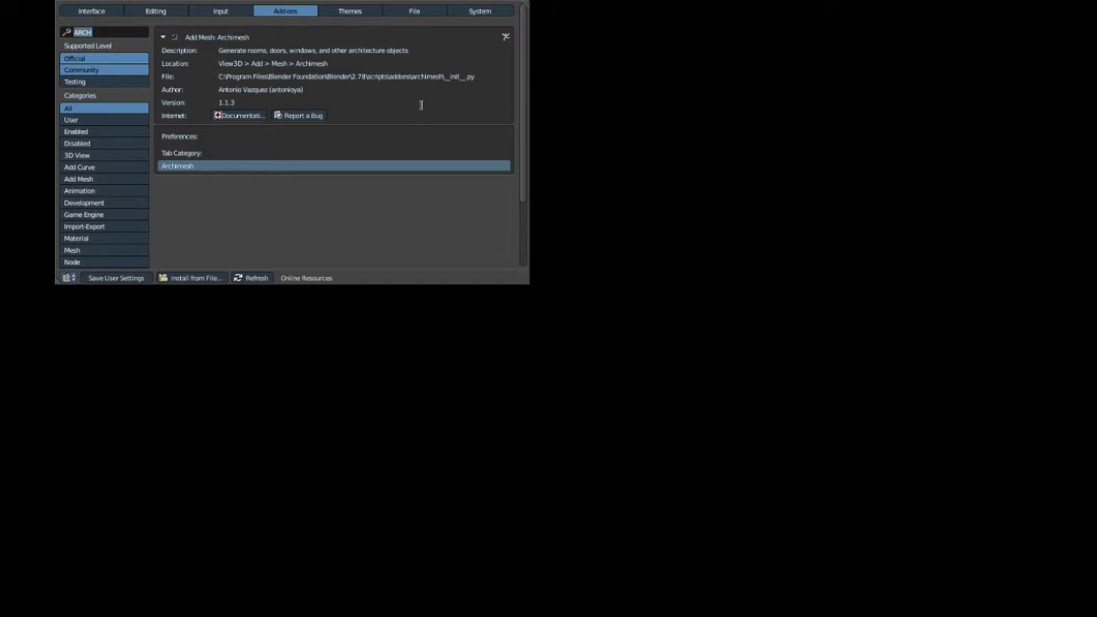
left_click(133, 283)
left_click(129, 279)
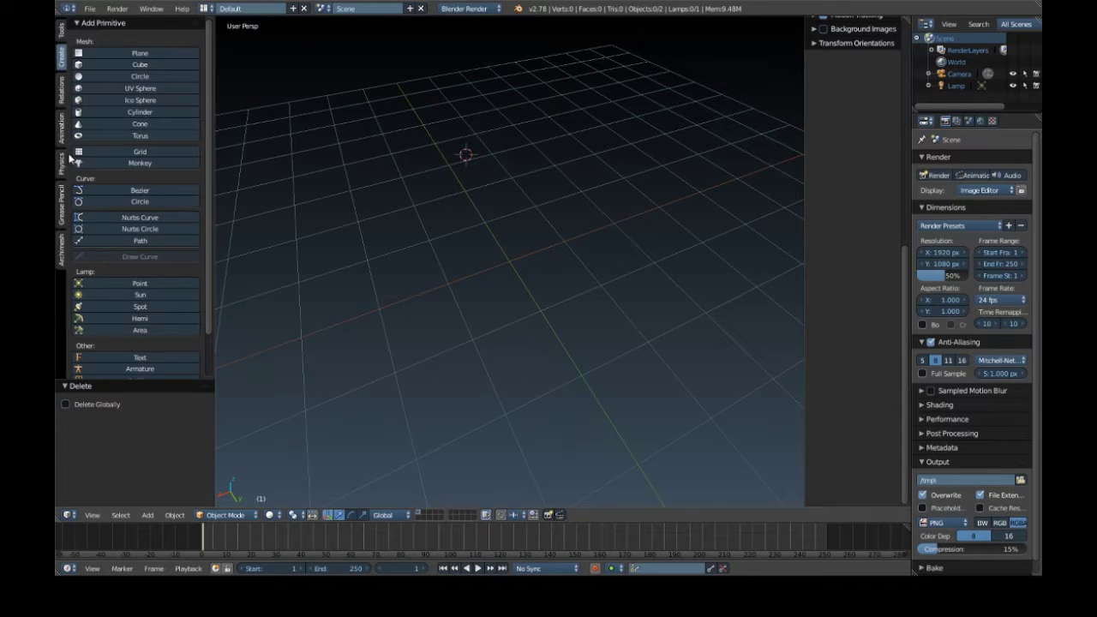
Step: Show the Archimesh tab in the left tool shelf with its room, door, window and prop tools
left_click(62, 255)
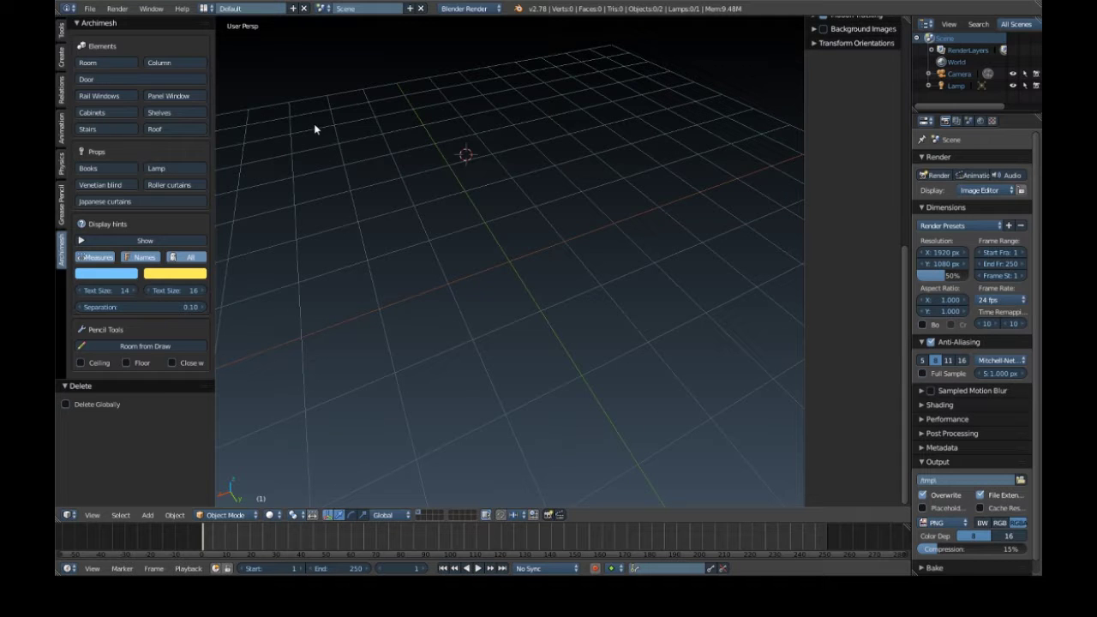
Step: Add an Archimesh Room object to the scene
left_click(106, 63)
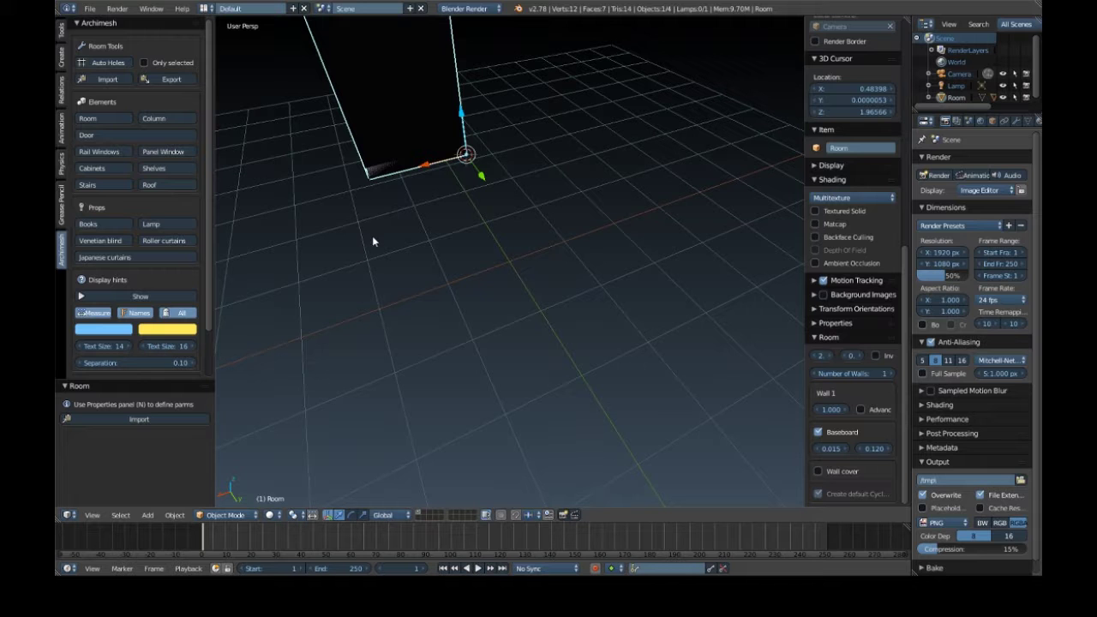
middle_click_drag(392, 246, 543, 323)
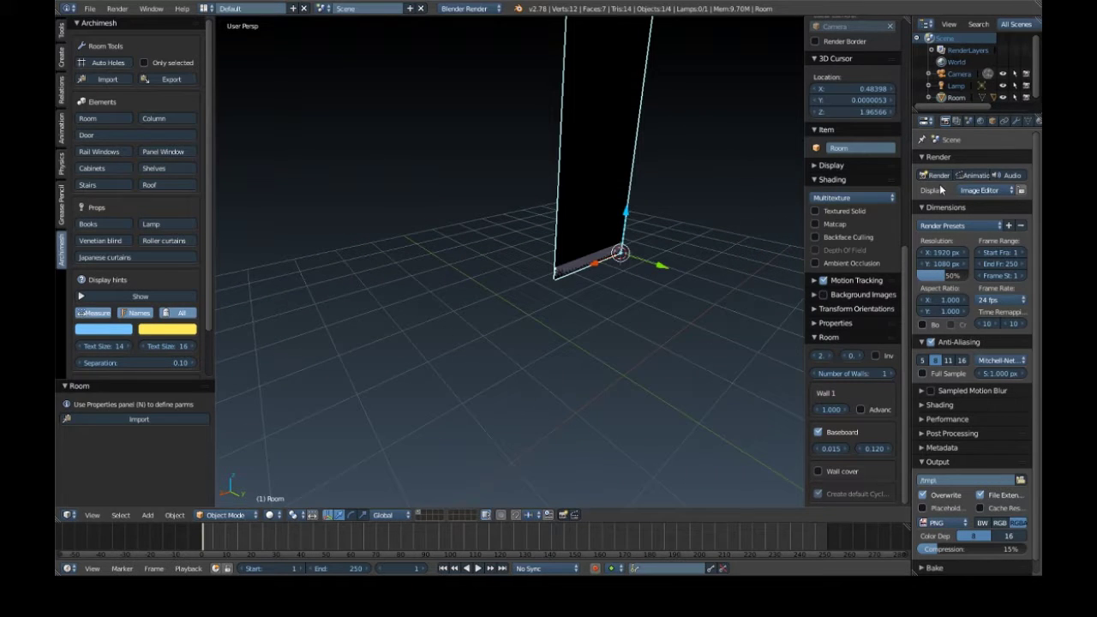
scroll(905, 313, "up", 10)
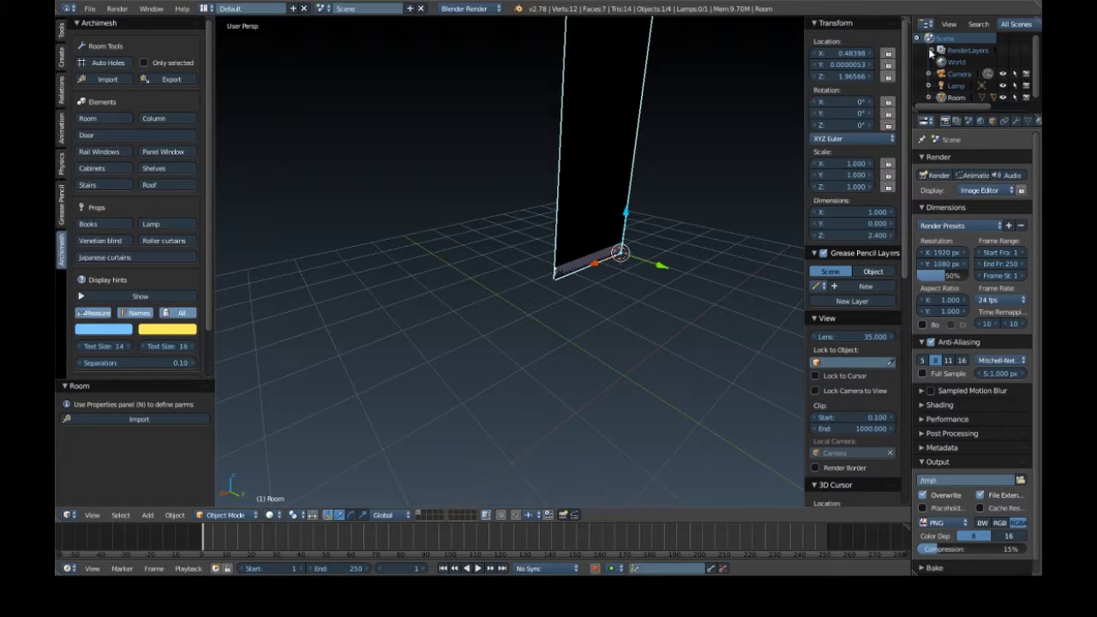
Step: Place the room at location X 0, Y 0, Z 0 and view it from the front
left_click(857, 53)
type("0")
key("Return")
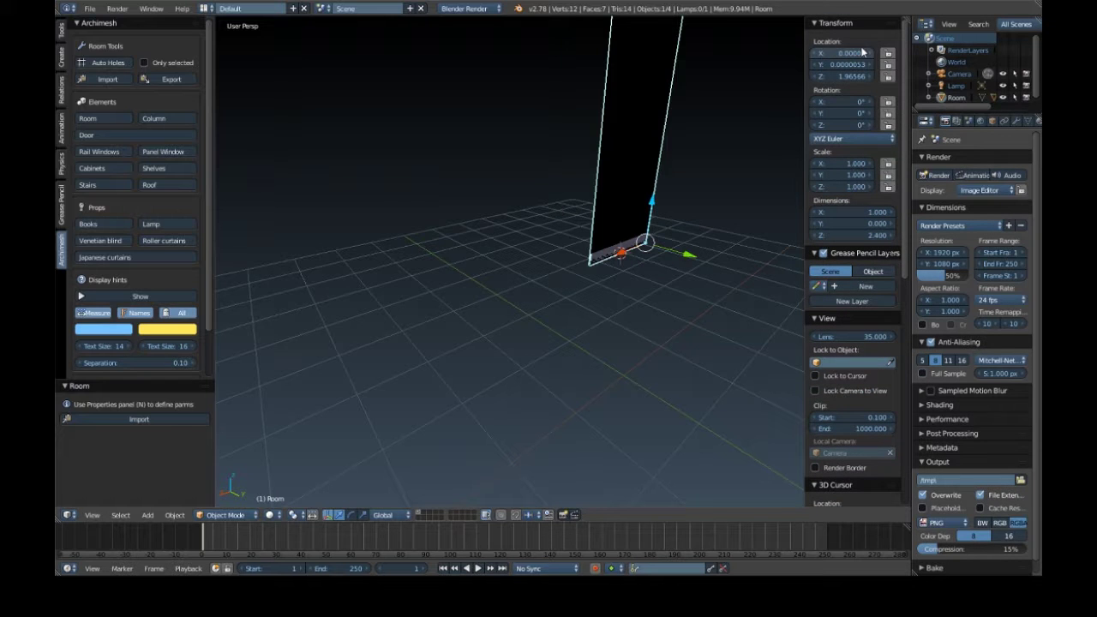
left_click(860, 65)
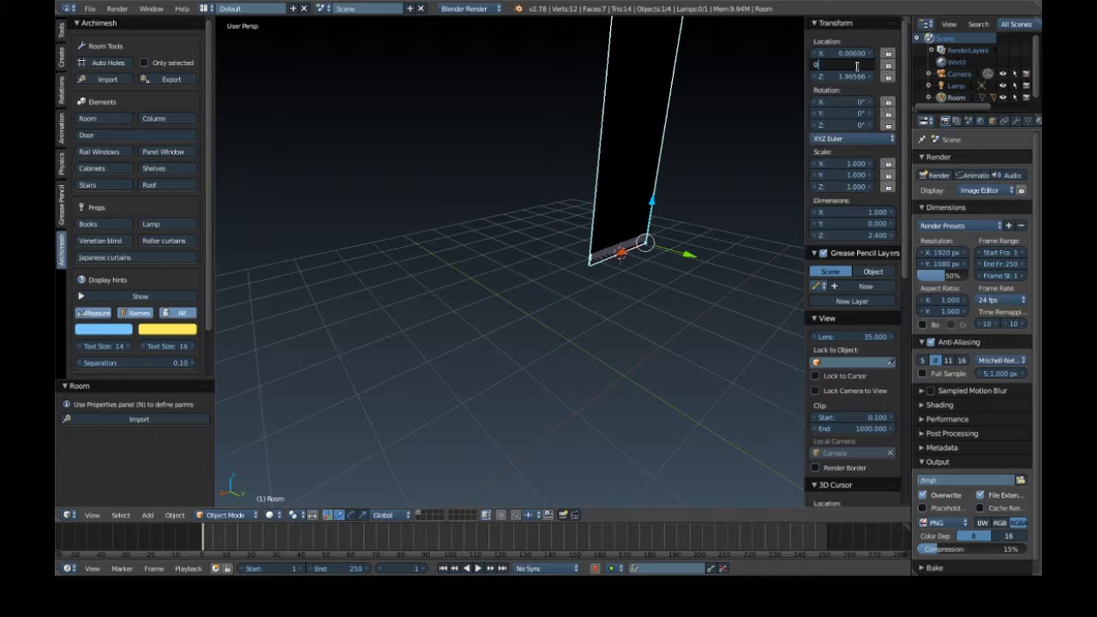
type("0")
key("Return")
left_click(852, 77)
type("0")
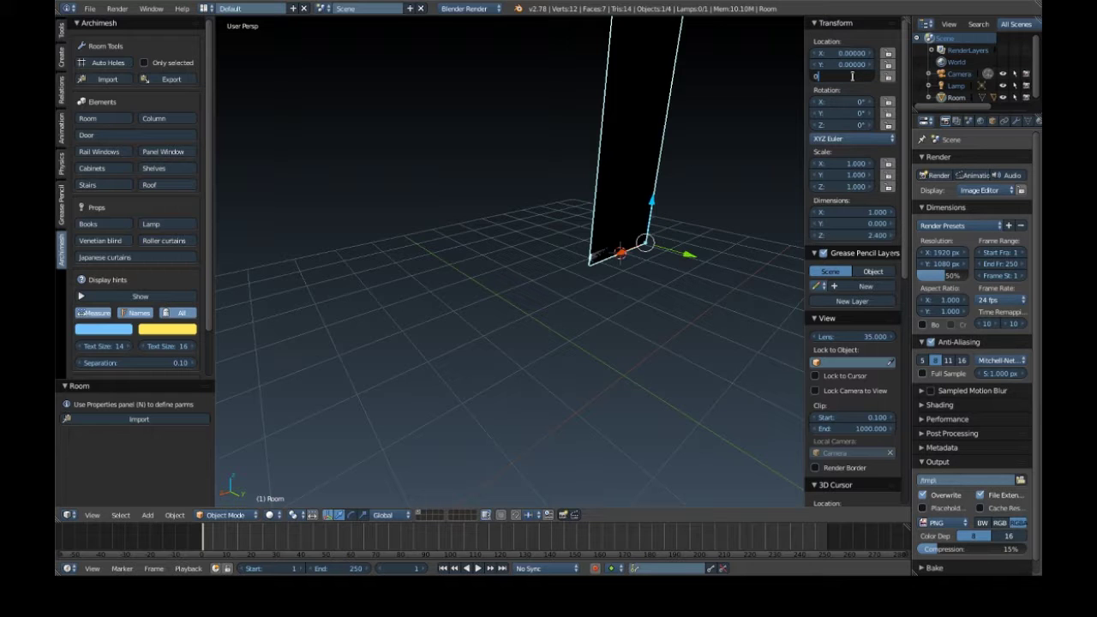
key("Return")
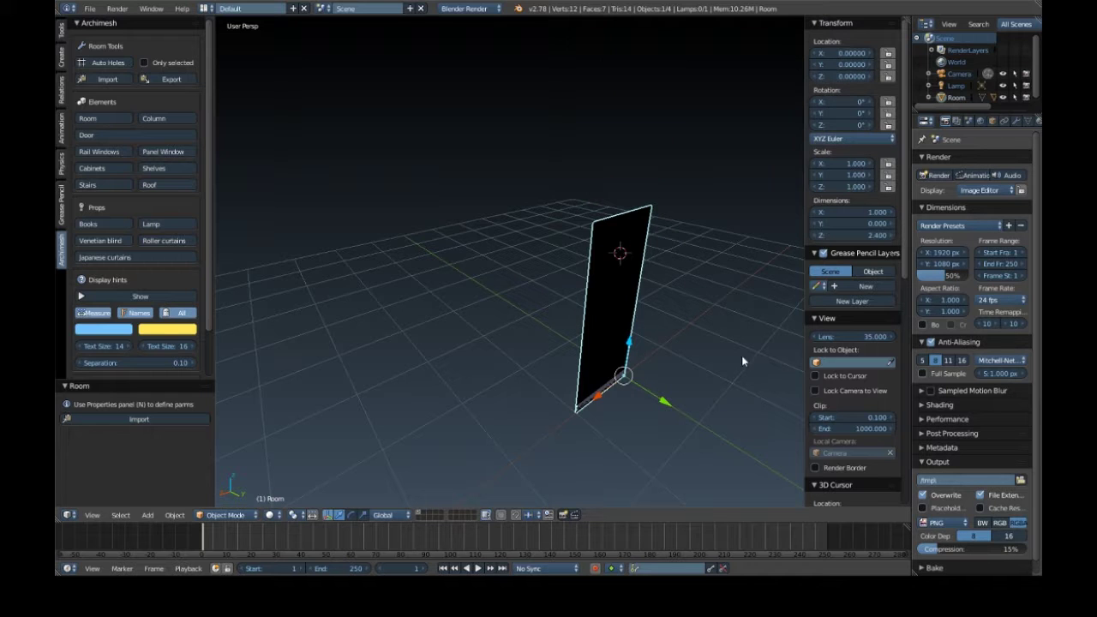
key("KP_2")
key("KP_2")
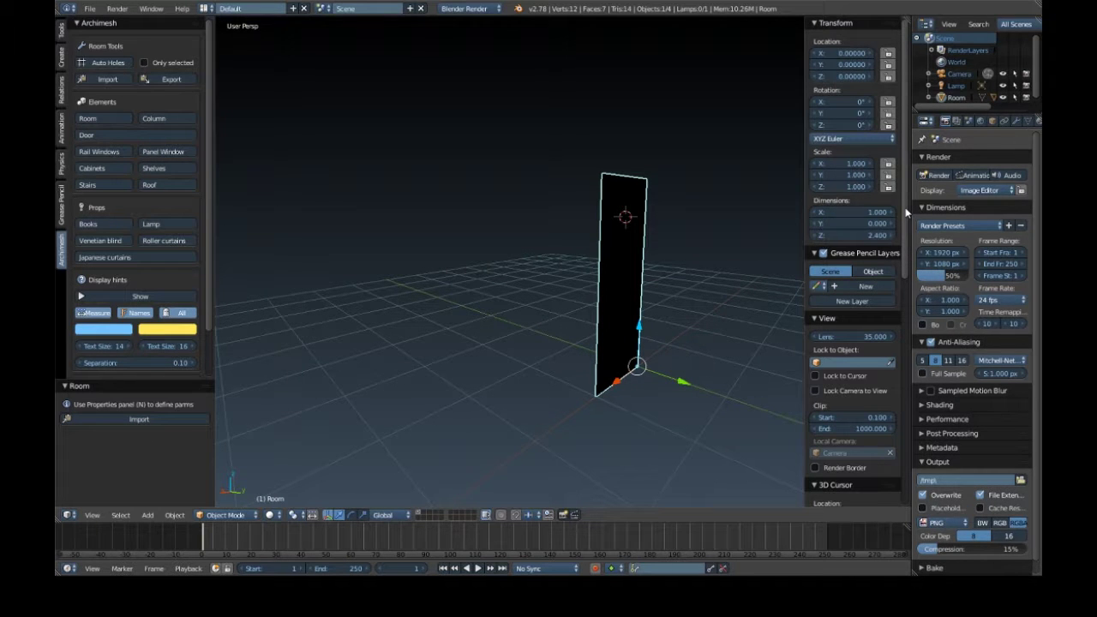
scroll(900, 283, "down", 10)
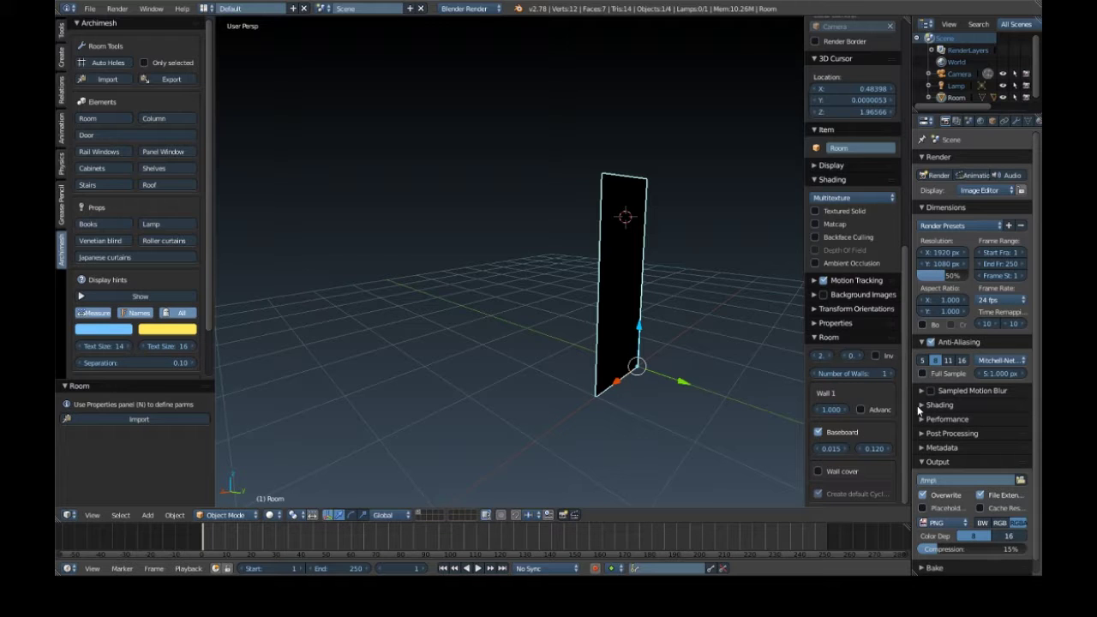
Step: Lengthen the room's first wall to 3.19
left_click_drag(832, 409, 886, 409)
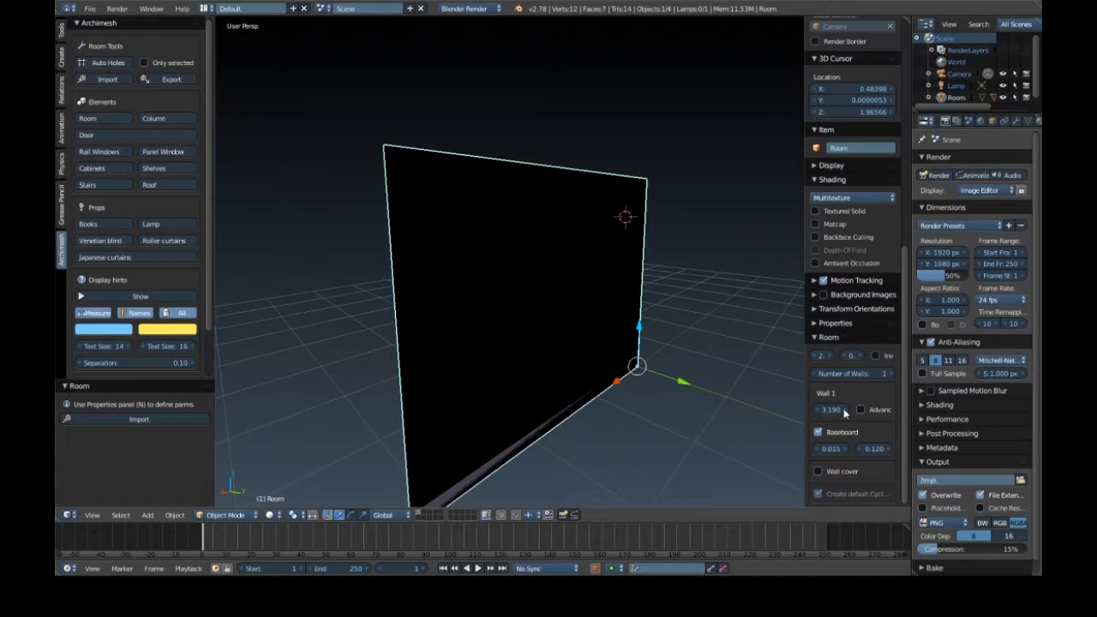
scroll(686, 399, "down", 3)
middle_click_drag(665, 393, 823, 376)
Step: Raise Number of Walls to 2 and set Wall 2 to length 2
left_click(892, 373)
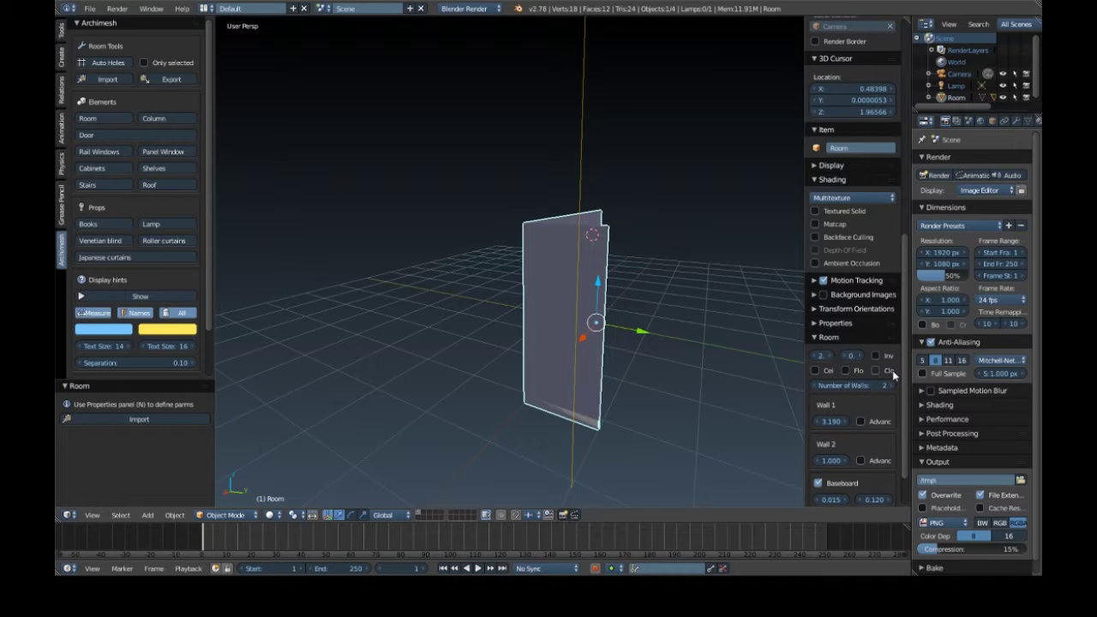
middle_click_drag(629, 348, 631, 383)
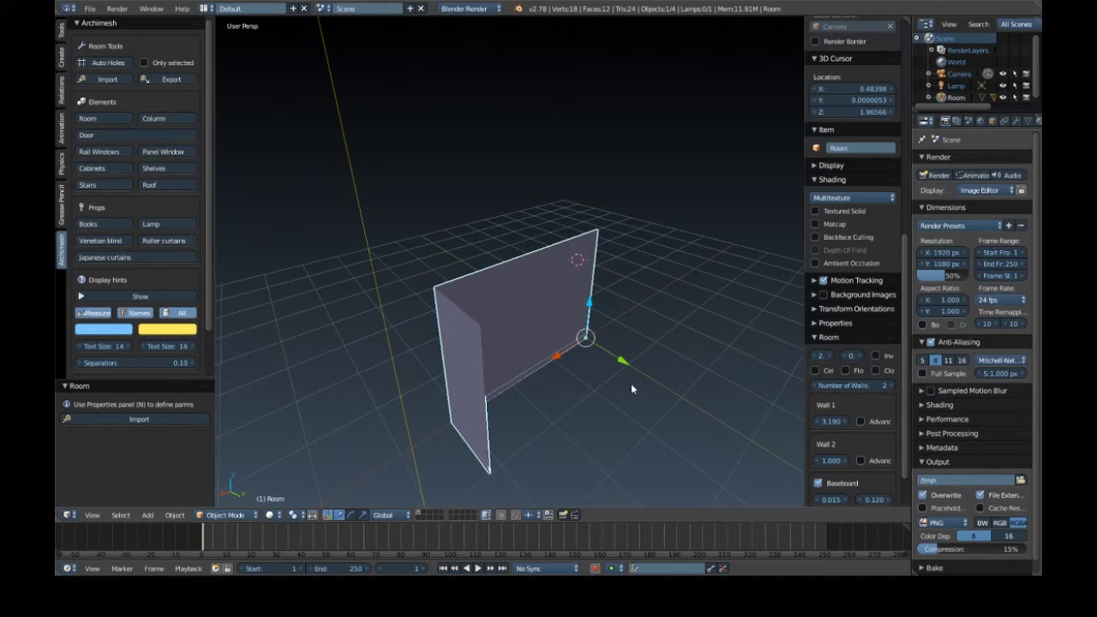
left_click(831, 461)
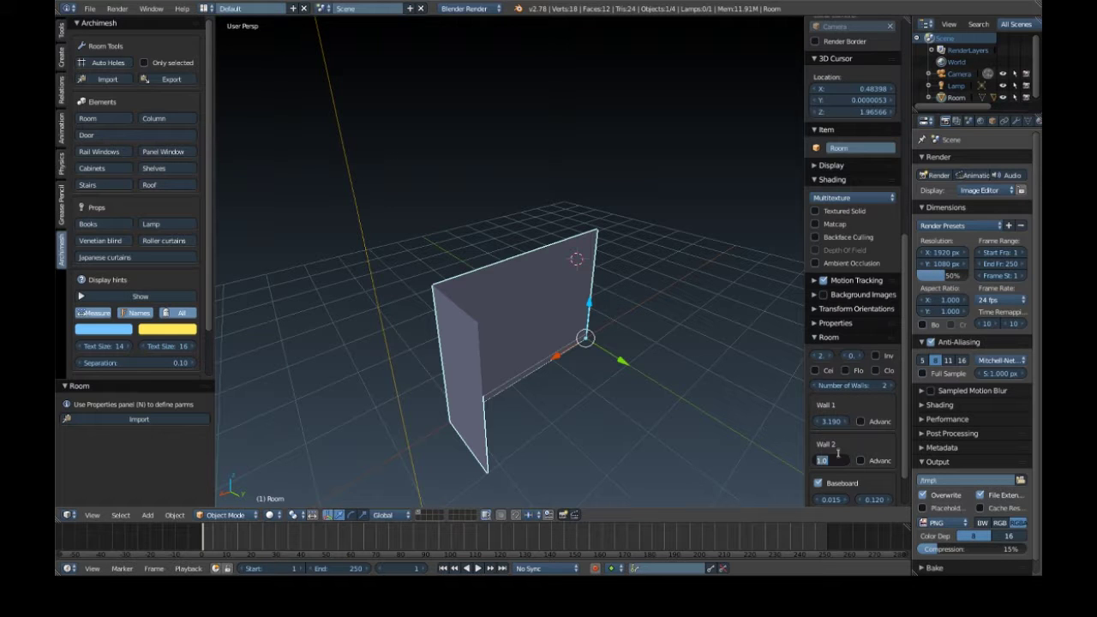
type("2")
key("Return")
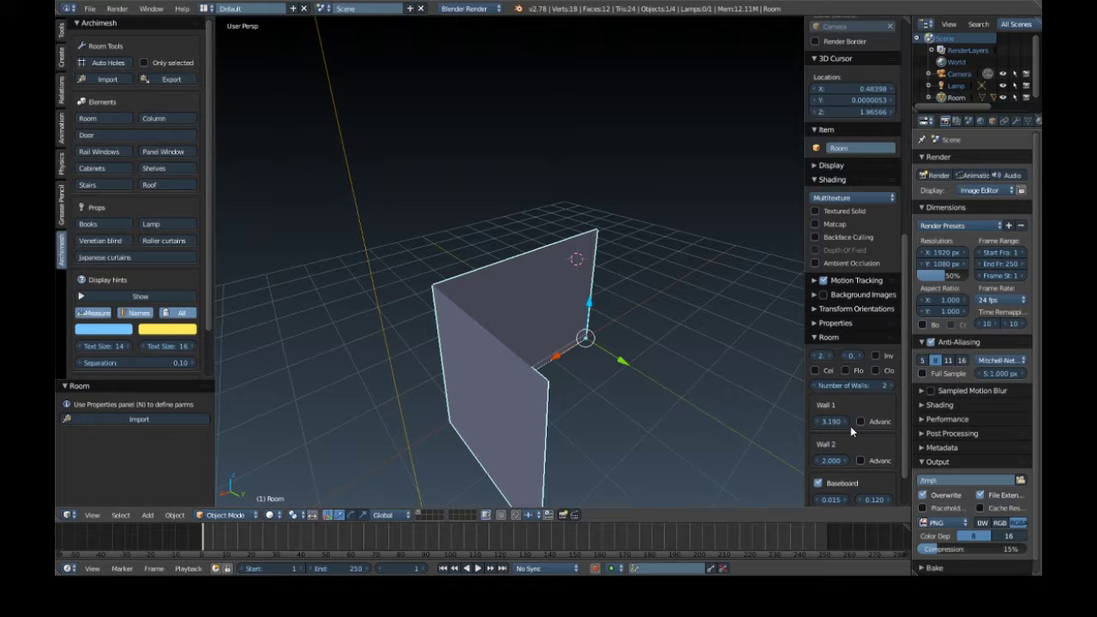
scroll(905, 454, "down", 2)
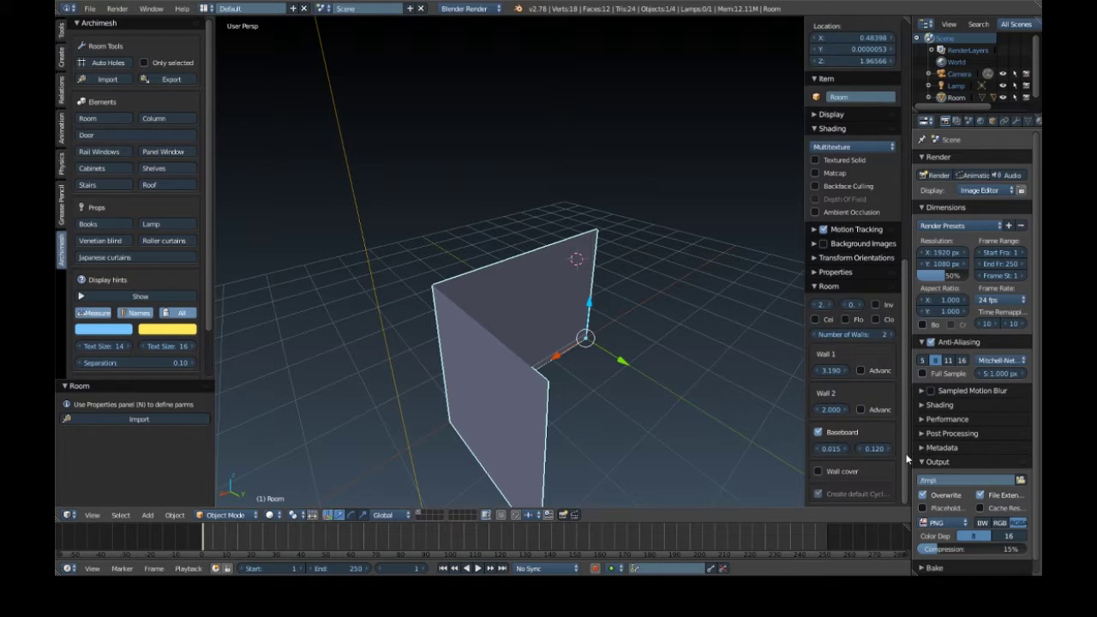
scroll(904, 452, "up", 4)
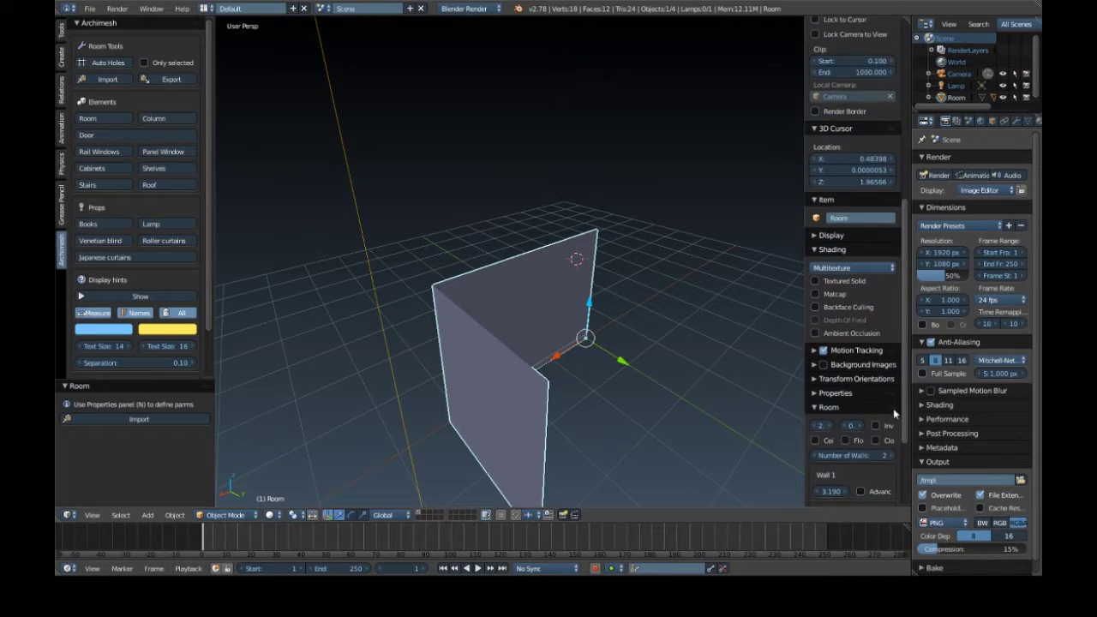
scroll(893, 408, "down", 3)
Step: Raise Number of Walls to 3 to add a third wall
left_click(891, 369)
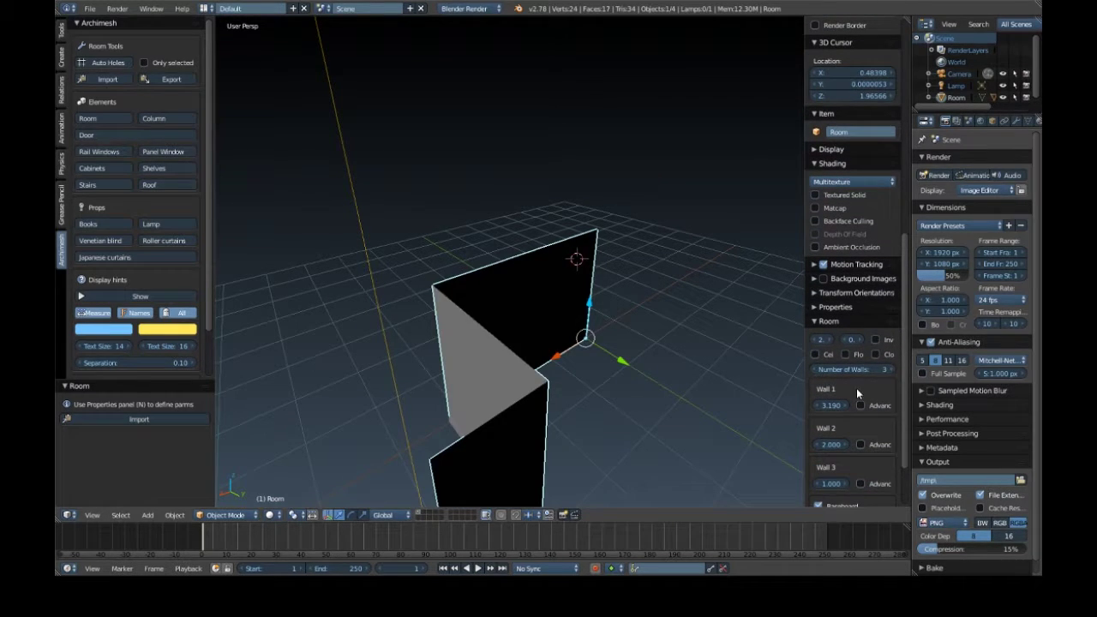
scroll(902, 418, "down", 3)
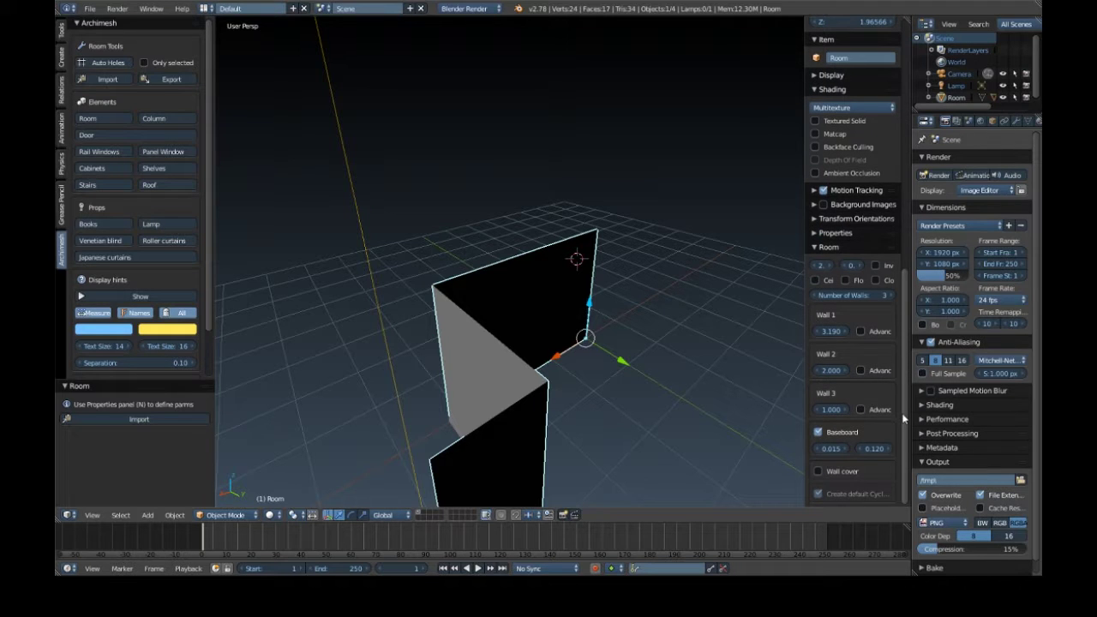
scroll(883, 424, "up", 3)
scroll(857, 423, "down", 3)
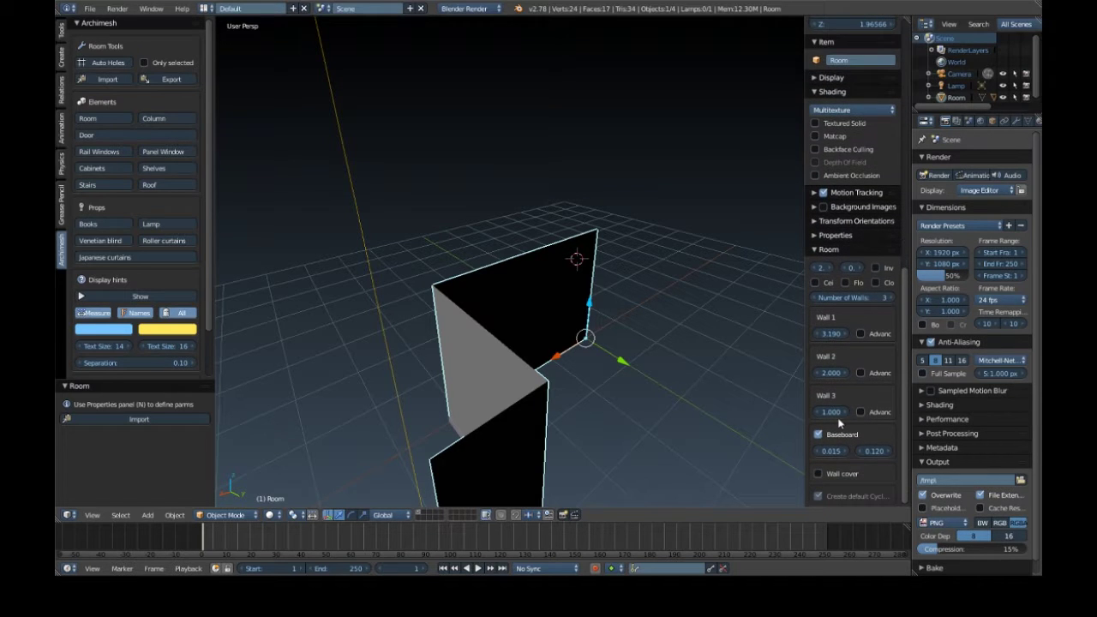
scroll(839, 422, "up", 3)
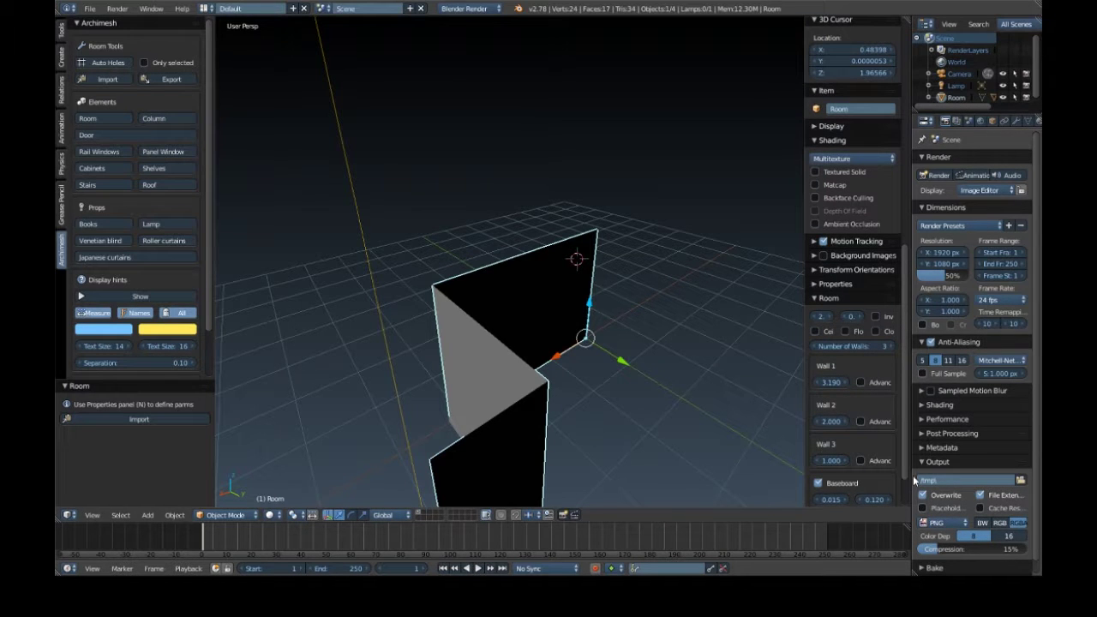
scroll(896, 480, "down", 3)
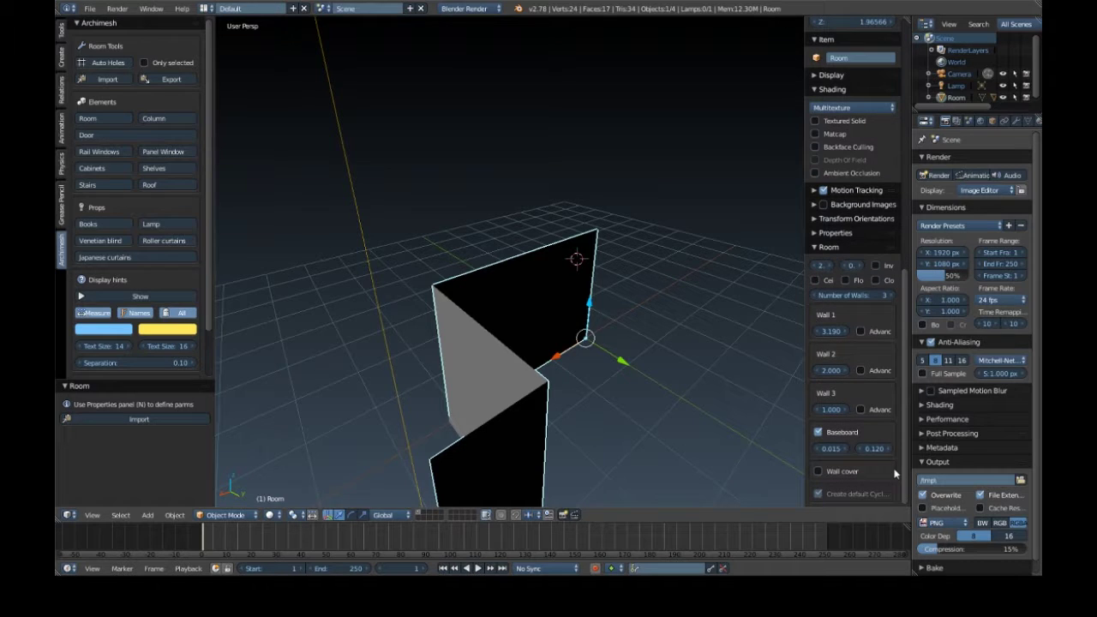
Step: Set the third wall's length to -3
left_click(830, 409)
key("BackSpace")
type("3")
key("Return")
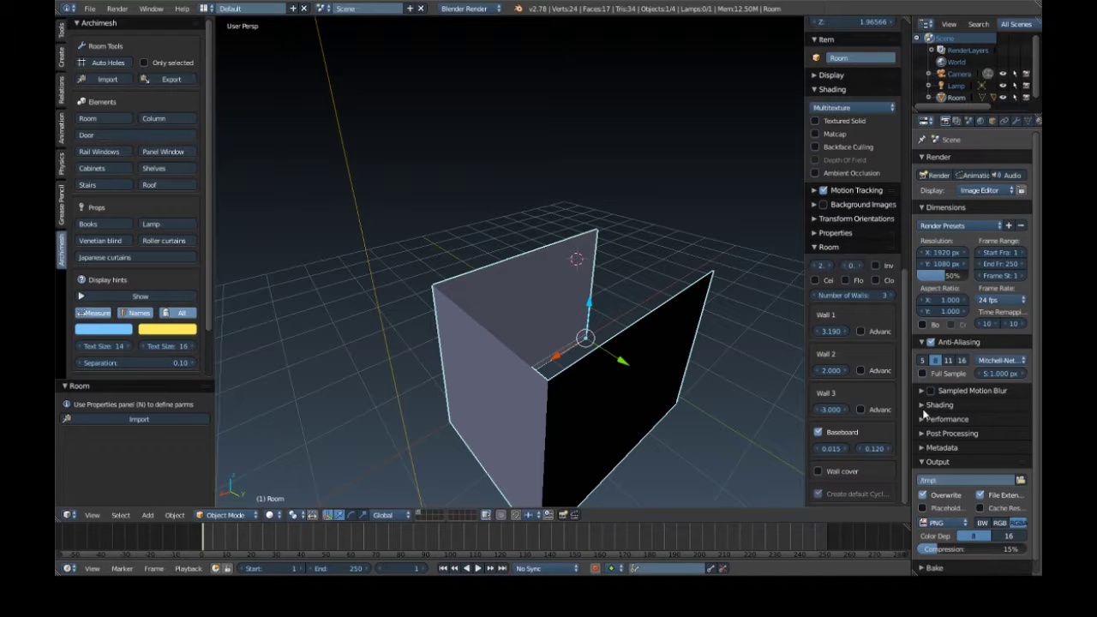
Step: Add a fourth wall with length -2 to enclose the room
left_click(889, 296)
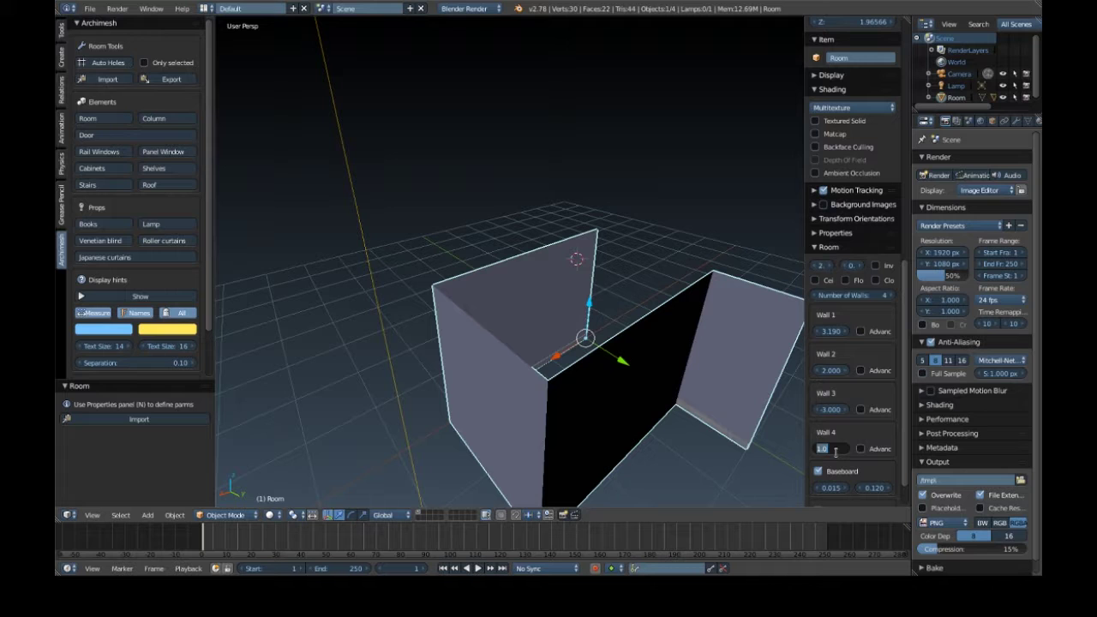
type("-2")
key("Return")
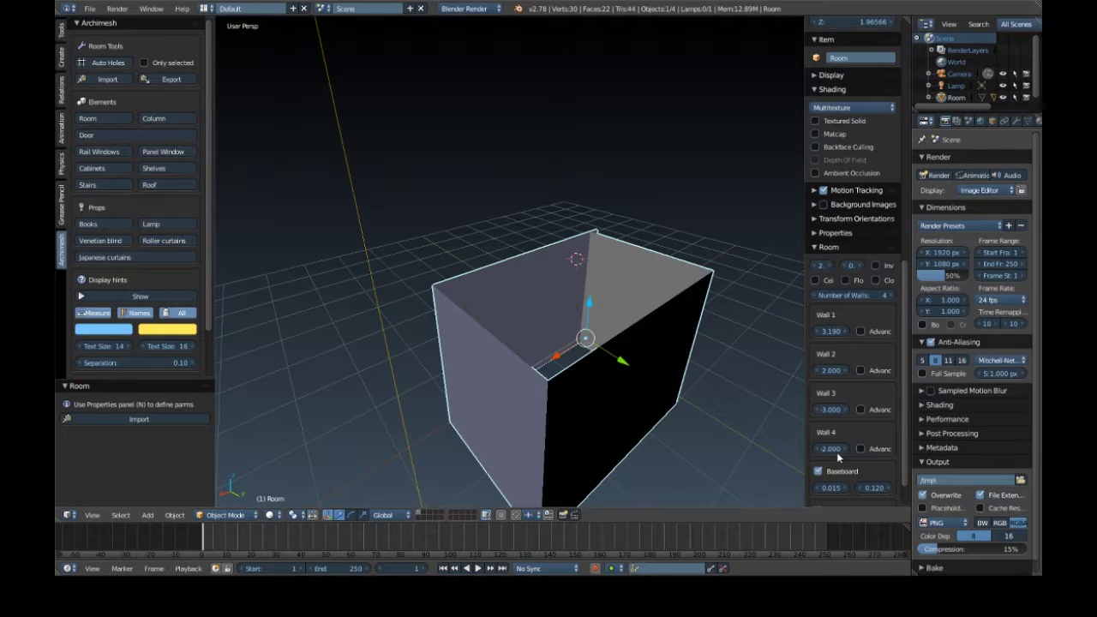
Step: Close the walls into a full room and adjust Wall 3 from -3.000 to -3.240
left_click(875, 282)
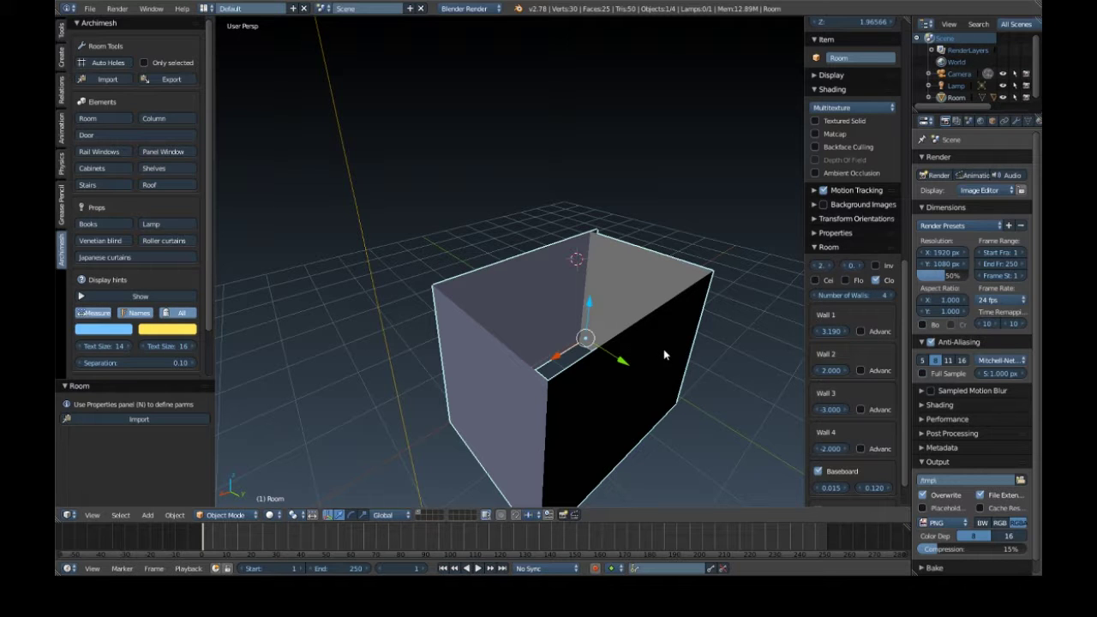
middle_click_drag(685, 382, 462, 446)
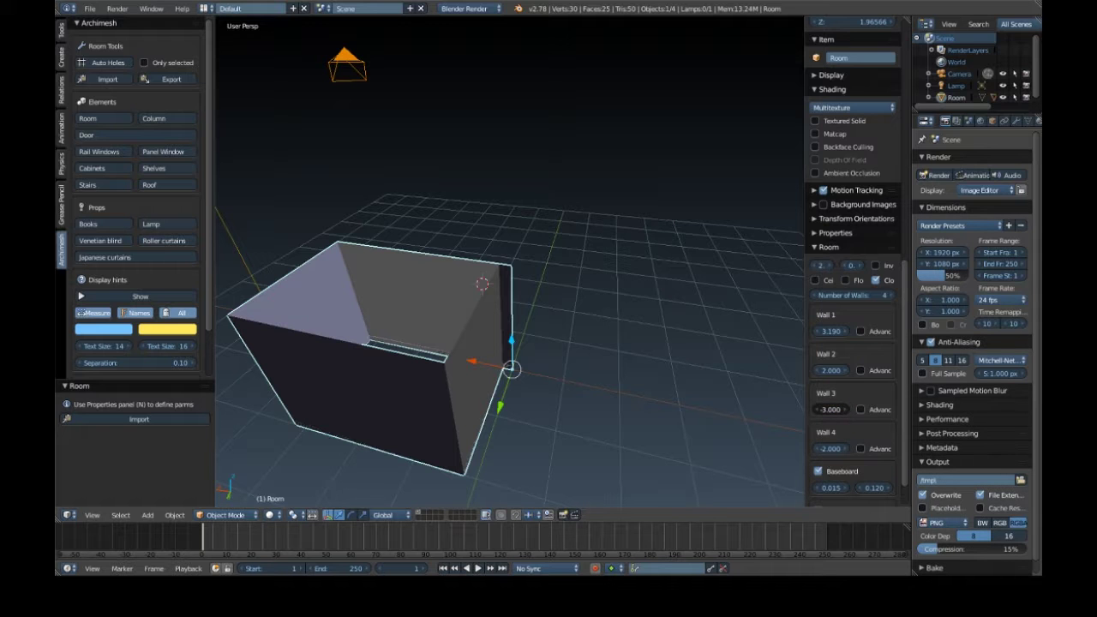
left_click_drag(854, 414, 841, 415)
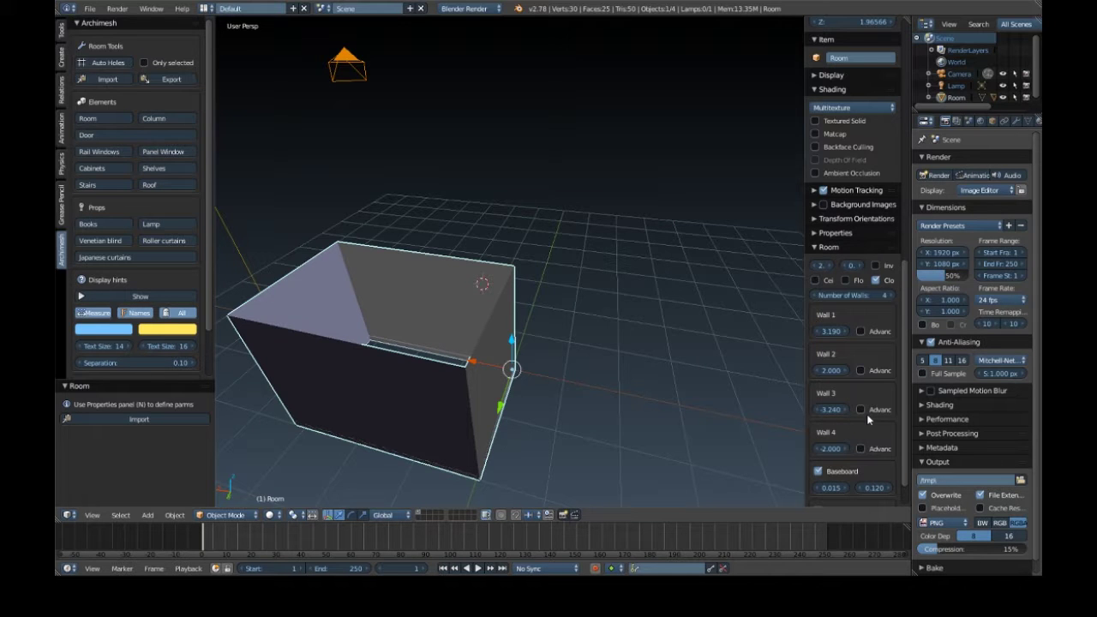
middle_click_drag(619, 346, 678, 354)
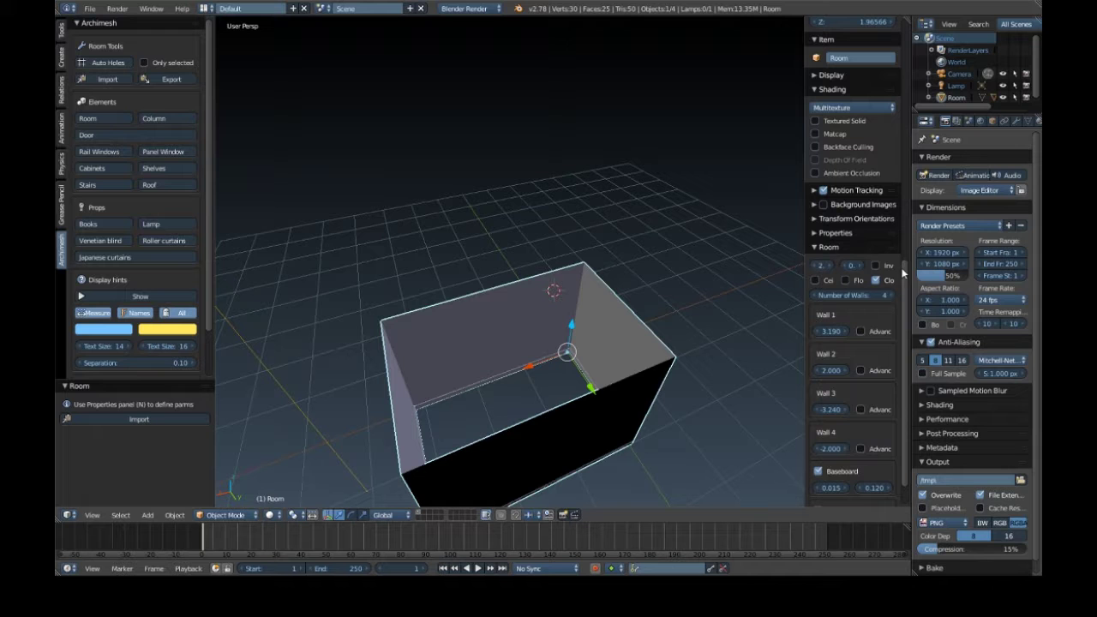
Step: Enable the room's floor (Flo) and ceiling (Cei), then inspect the closed box from several angles
left_click(848, 281)
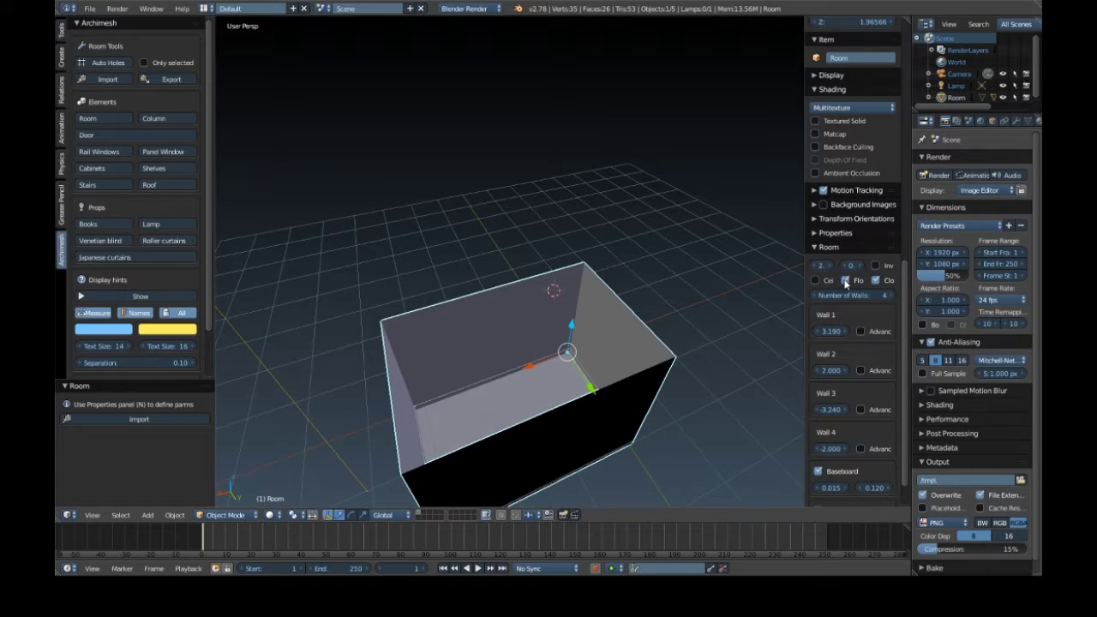
left_click(816, 281)
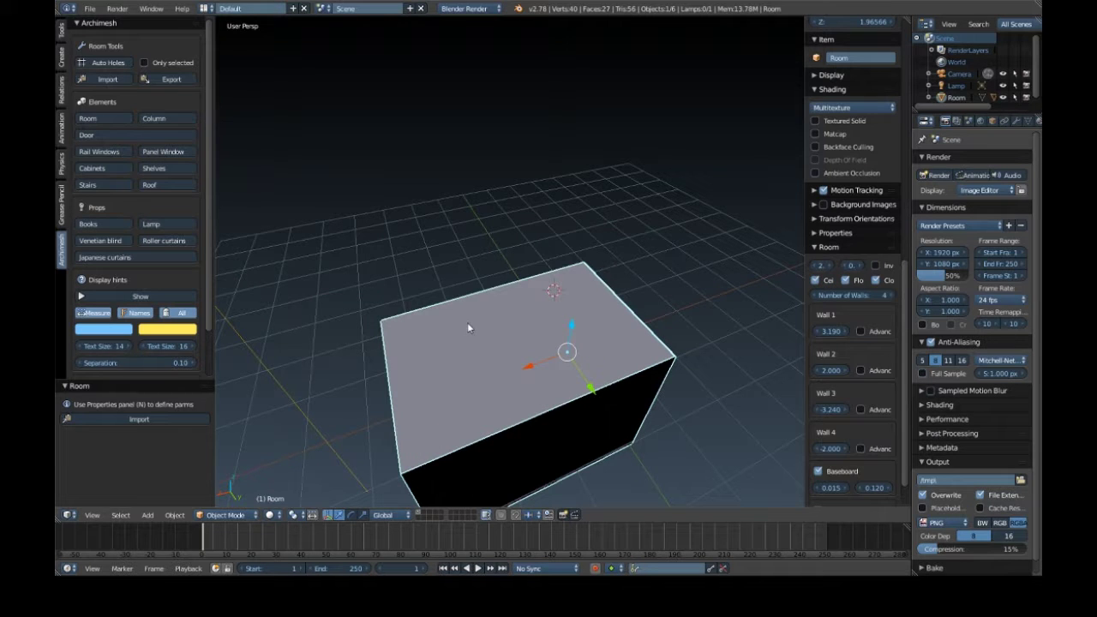
scroll(469, 371, "up", 5)
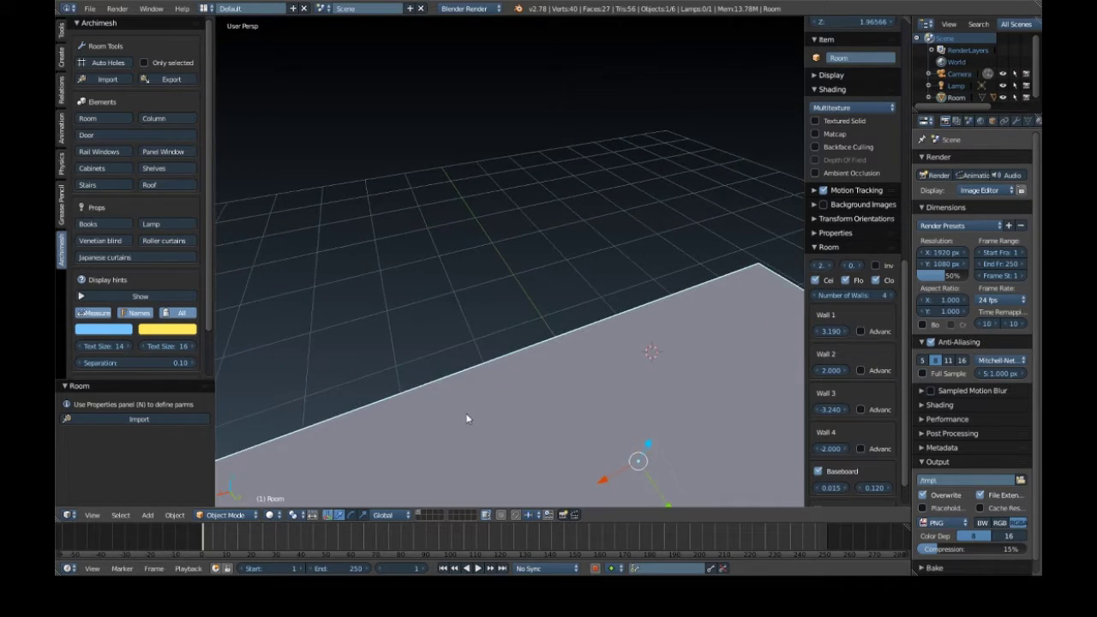
scroll(471, 383, "up", 3)
middle_click_drag(471, 383, 550, 337)
scroll(520, 347, "down", 2)
scroll(519, 347, "up", 2)
middle_click_drag(599, 309, 582, 320)
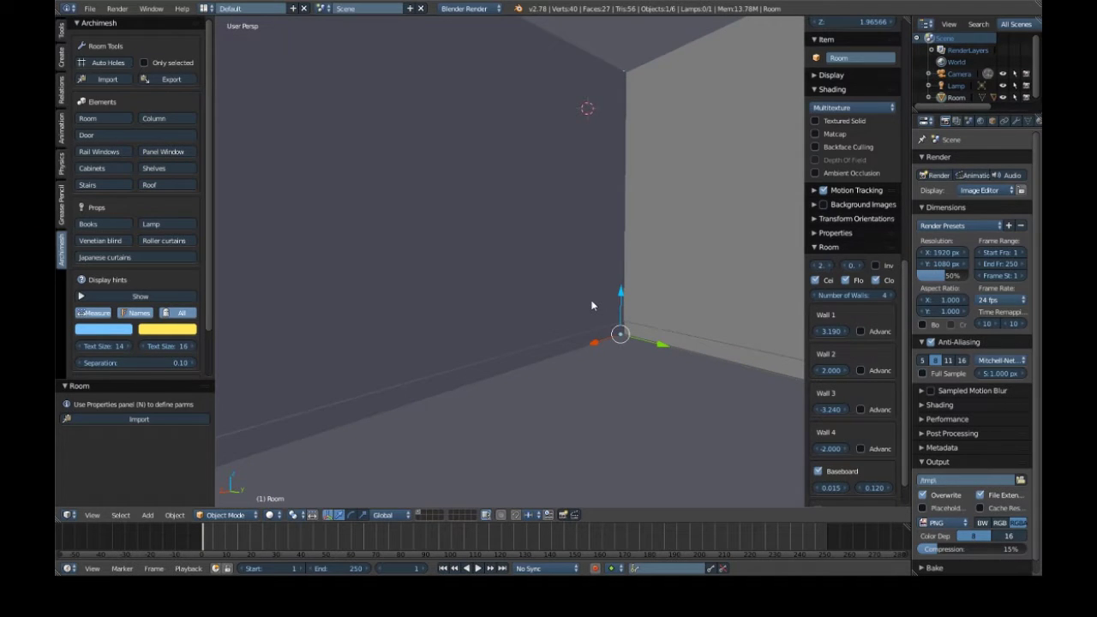
scroll(591, 305, "down", 5)
middle_click_drag(592, 305, 621, 366)
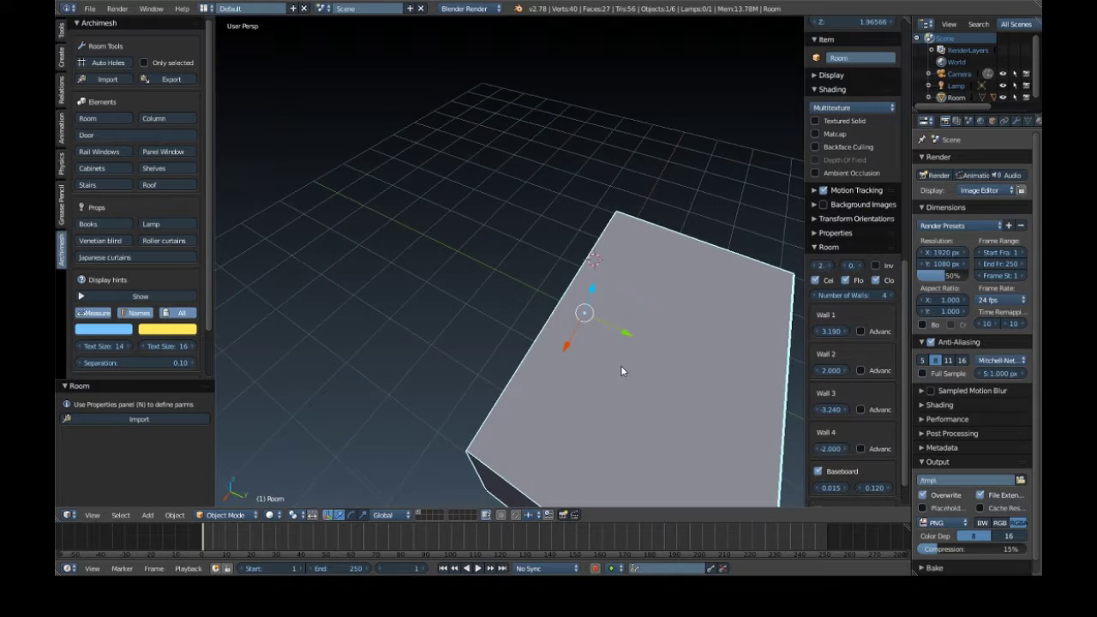
scroll(621, 370, "down", 4)
Step: Select the lamp and move it down and along X so it sits inside the room
right_click(512, 268)
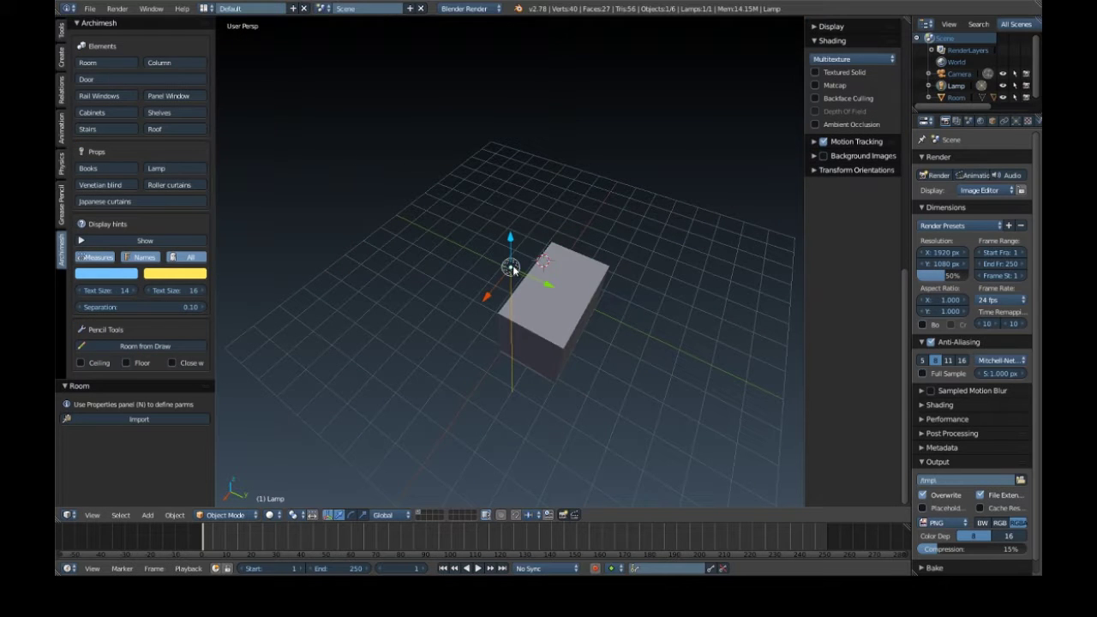
middle_click_drag(534, 369, 516, 321)
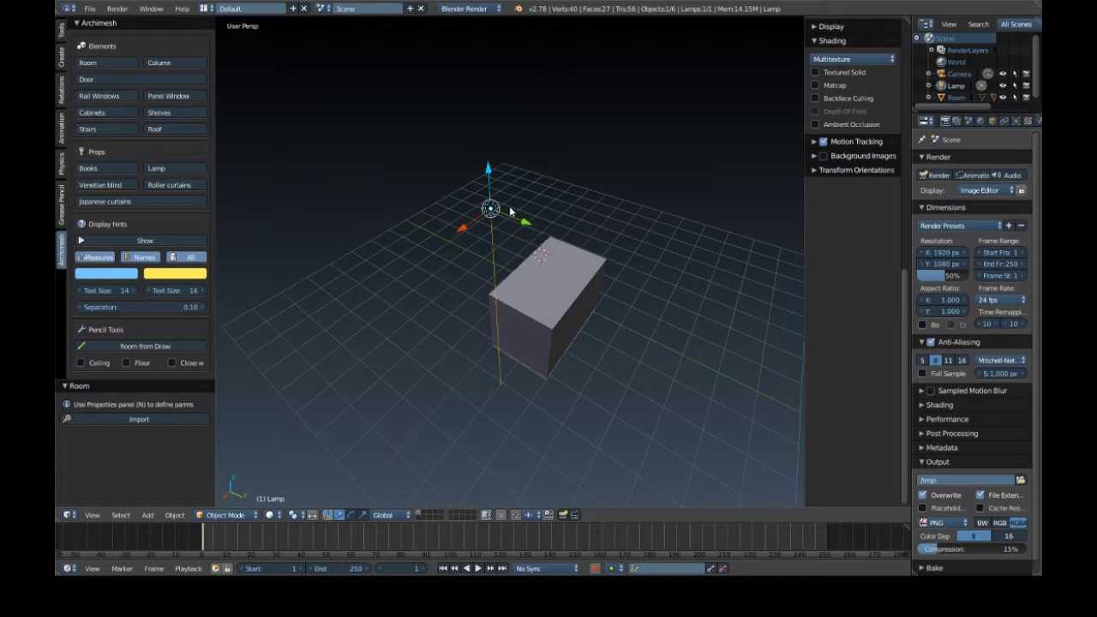
left_click_drag(491, 174, 502, 296)
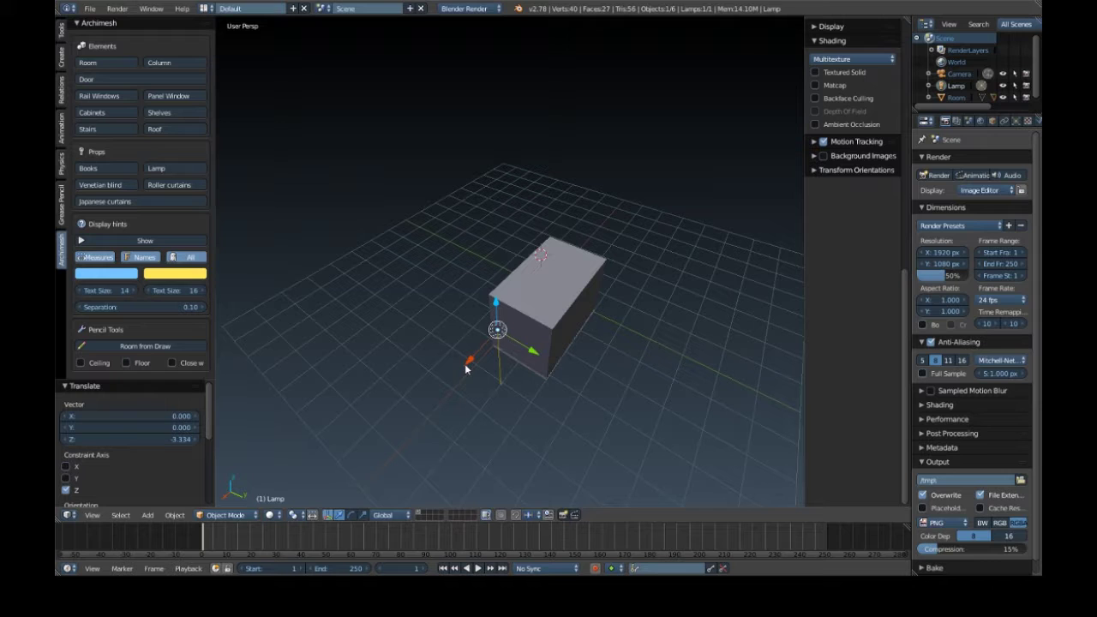
key("g")
key("x")
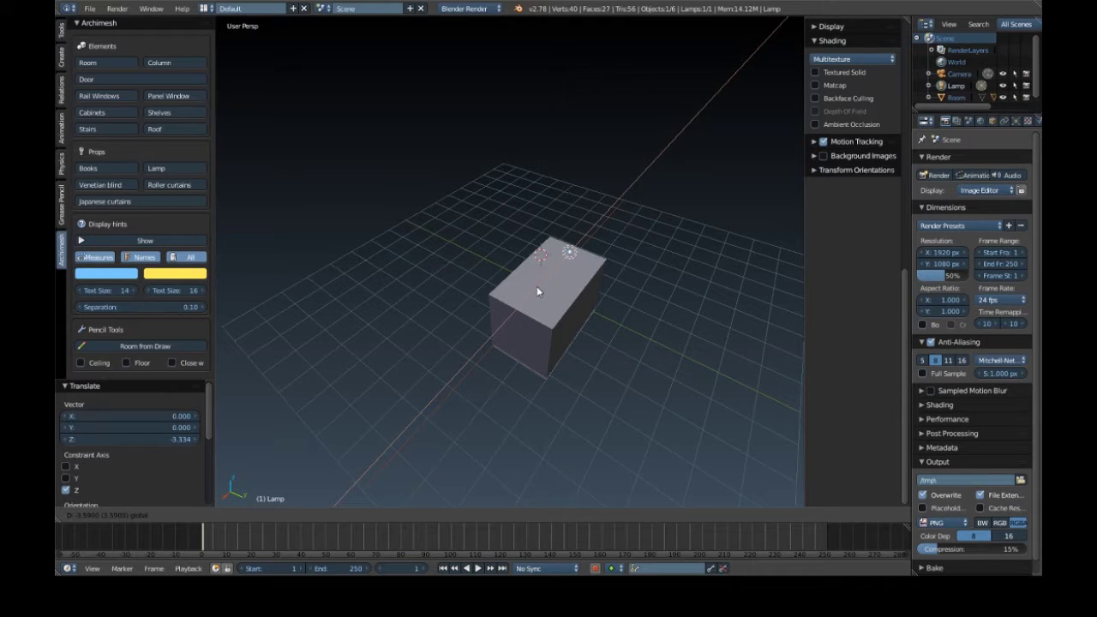
left_click(530, 295)
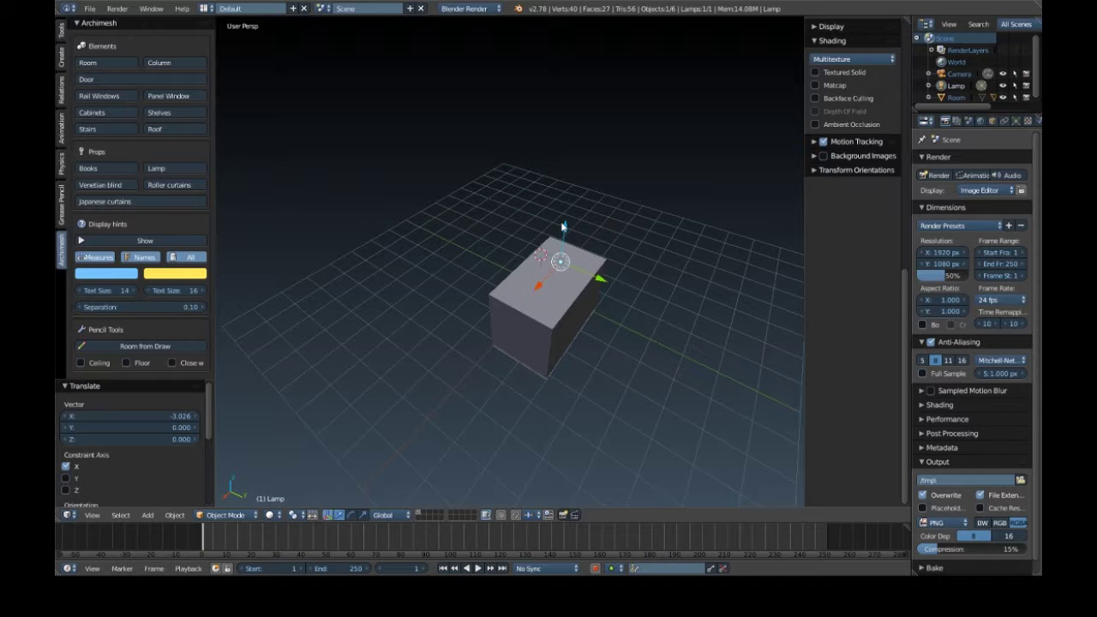
left_click_drag(565, 228, 564, 248)
scroll(570, 356, "up", 10)
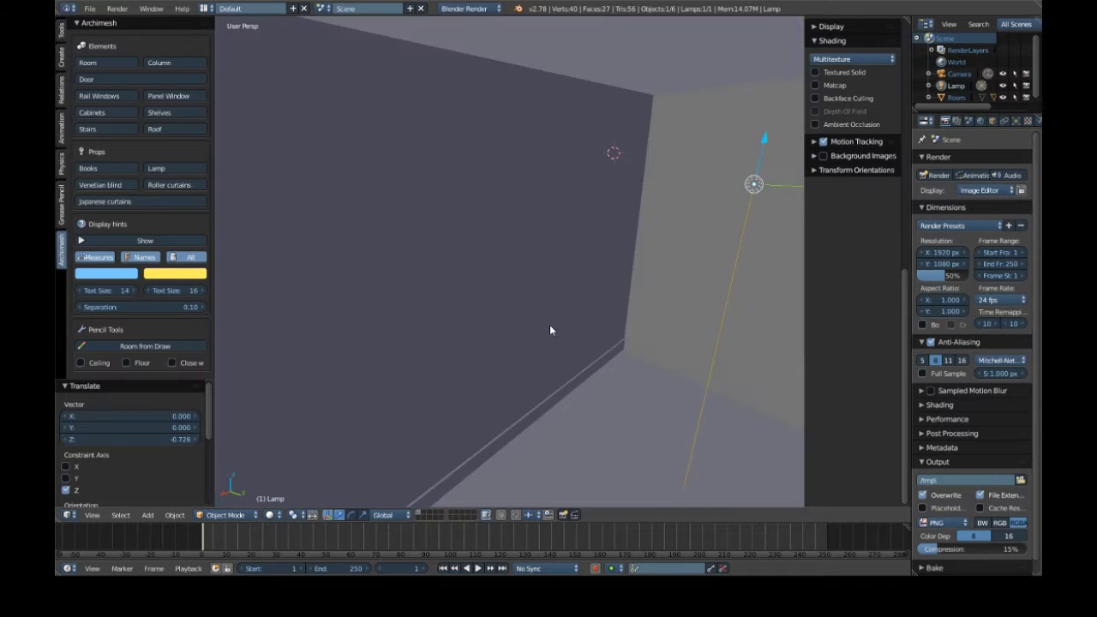
middle_click_drag(600, 360, 550, 278)
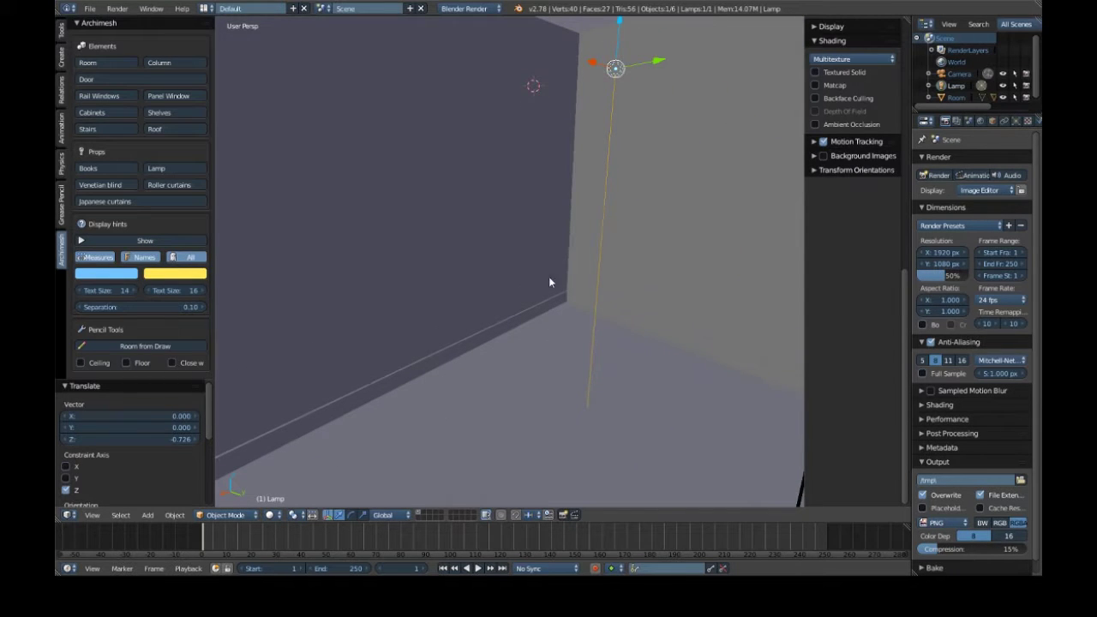
Step: Switch the render engine to Cycles Render with the device set to GPU Compute
left_click(473, 9)
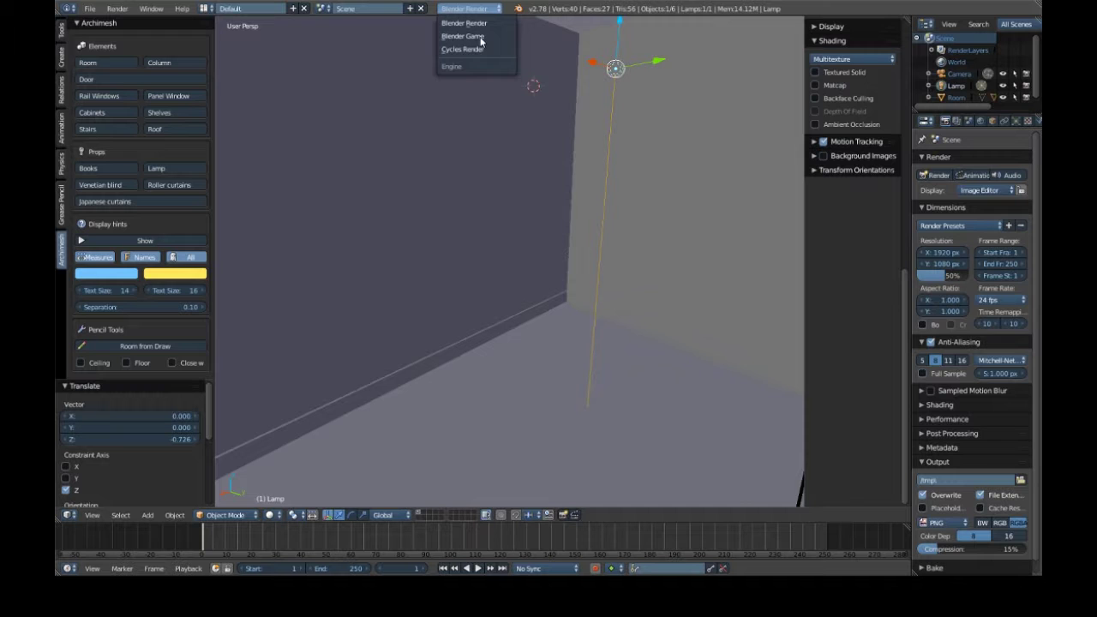
left_click(483, 49)
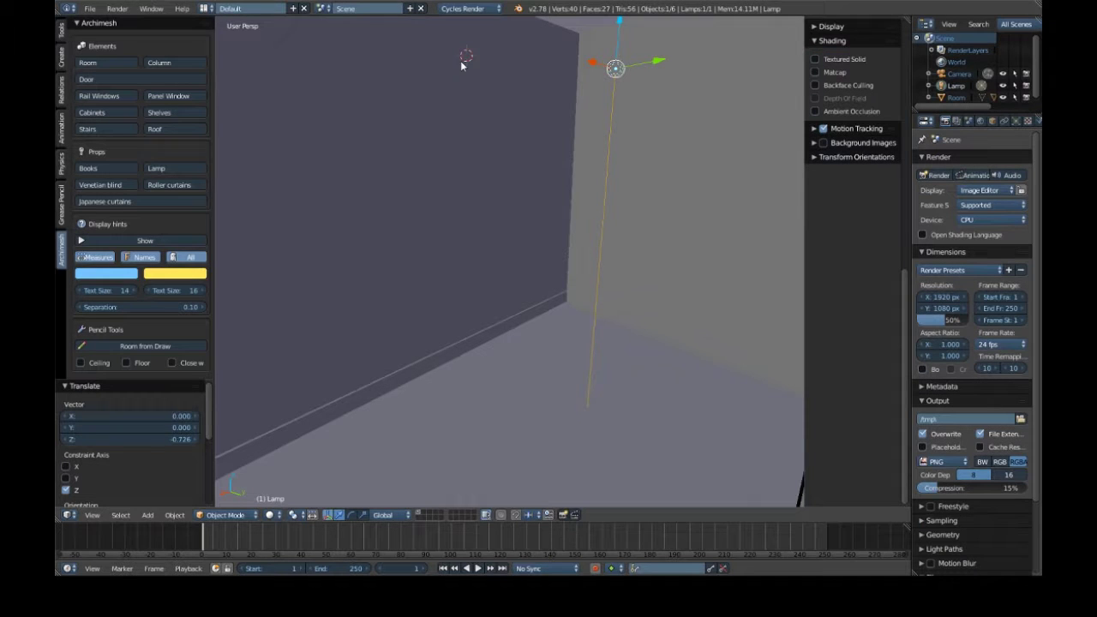
left_click(990, 221)
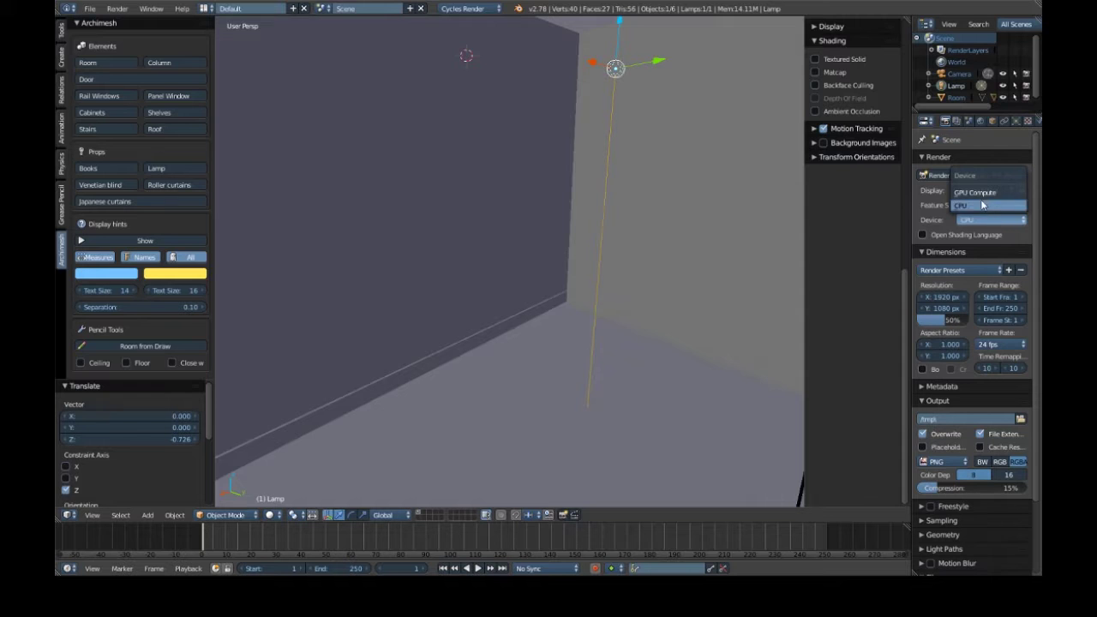
left_click(978, 191)
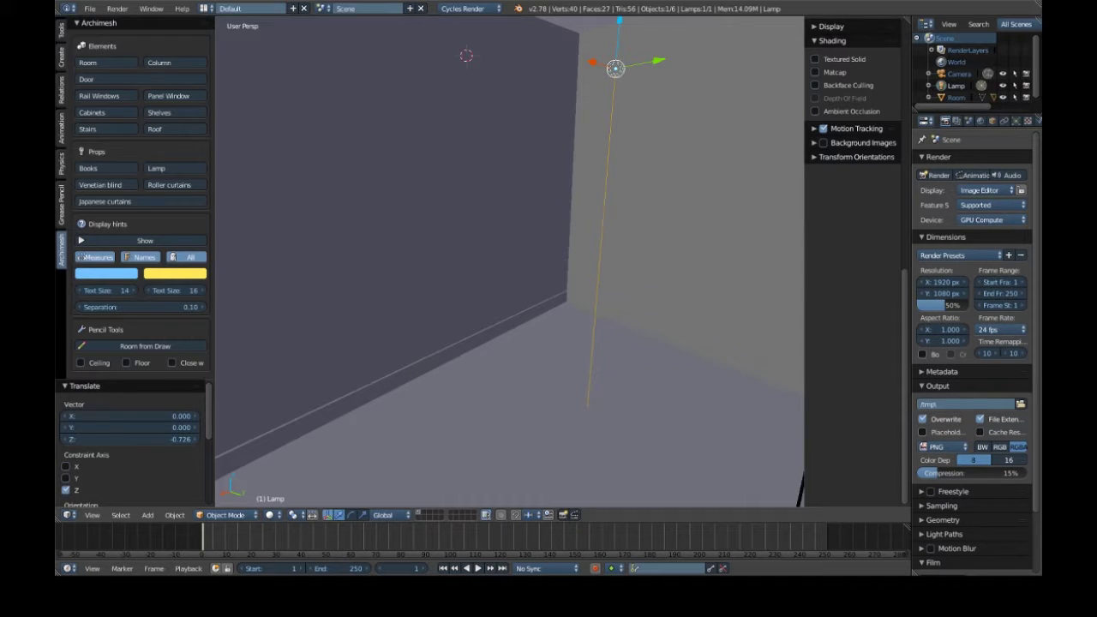
left_click(270, 515)
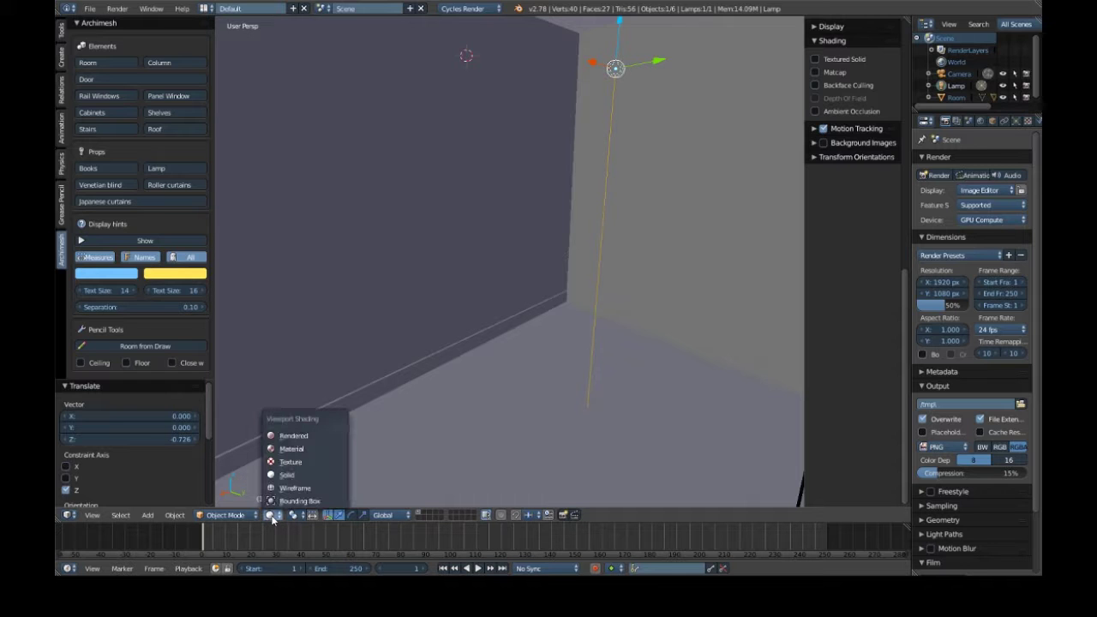
Step: Preview the room in Rendered shading and set the lamp's node emission Strength to 15
left_click(305, 436)
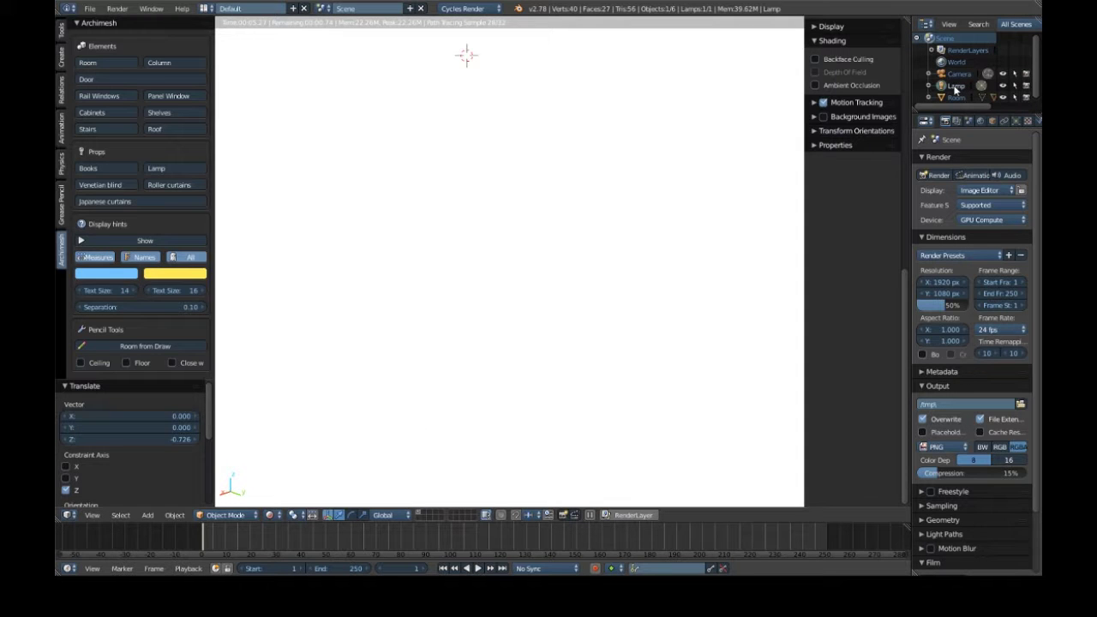
left_click(1016, 122)
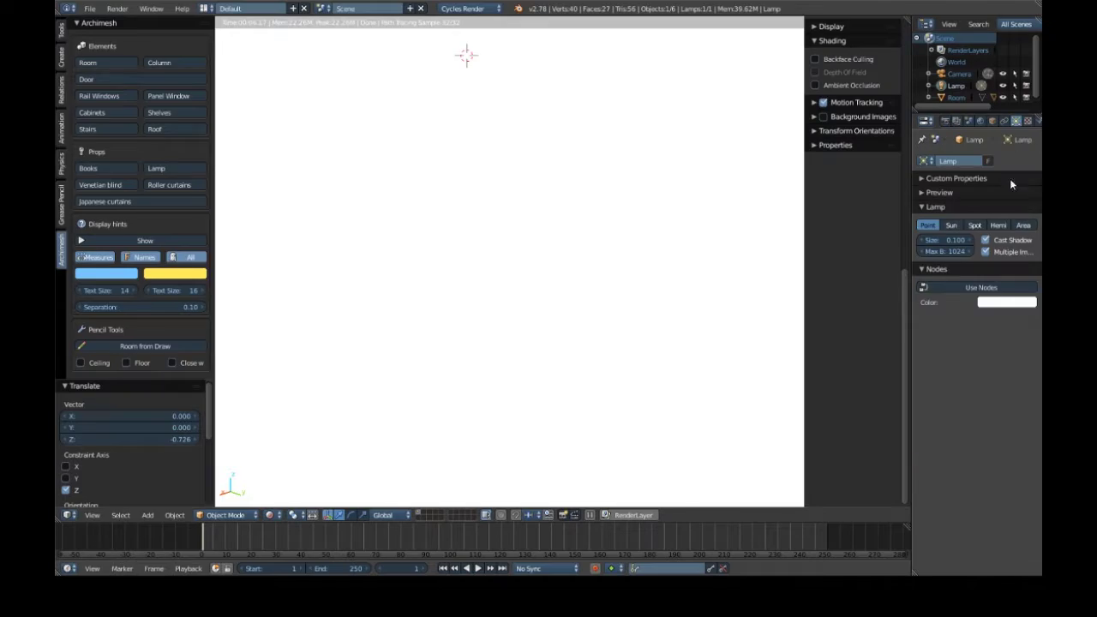
left_click(981, 287)
mouse_move(1019, 324)
left_mouse_down()
mouse_move(1010, 320)
mouse_move(1019, 337)
left_mouse_up()
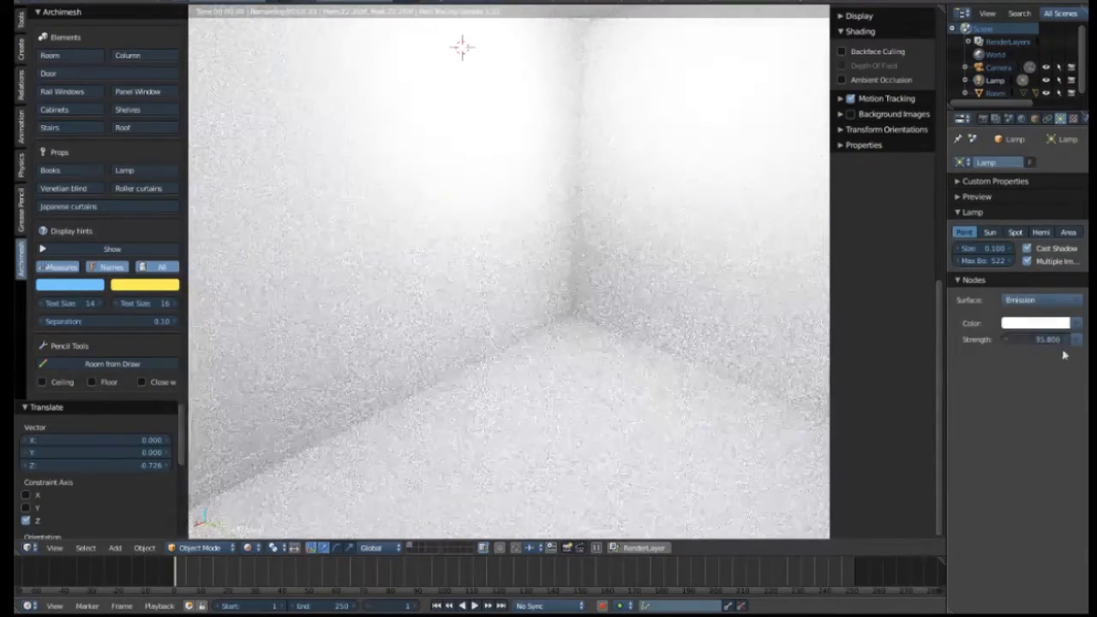
left_click(1041, 339)
type("15")
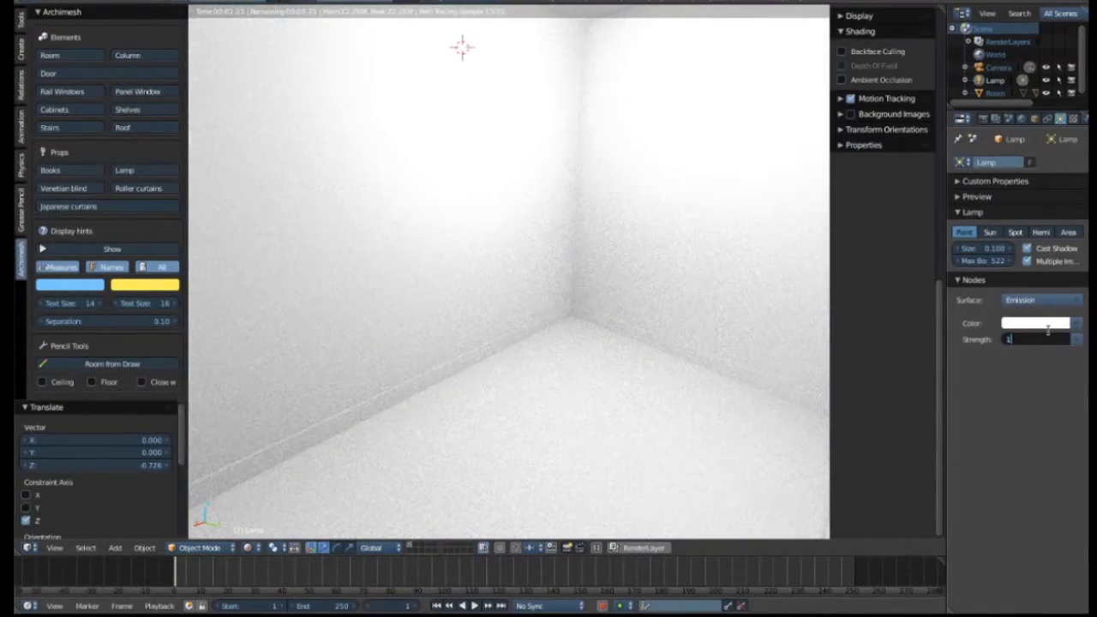
key("Return")
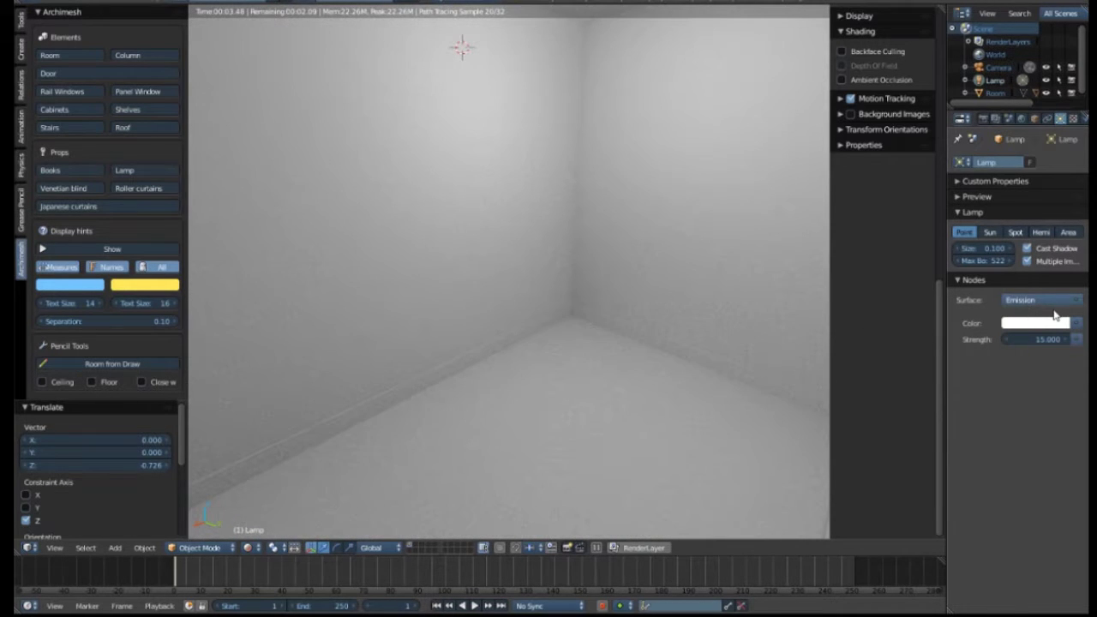
Step: Adjust the lamp's emission colour in its colour picker
left_click(1053, 322)
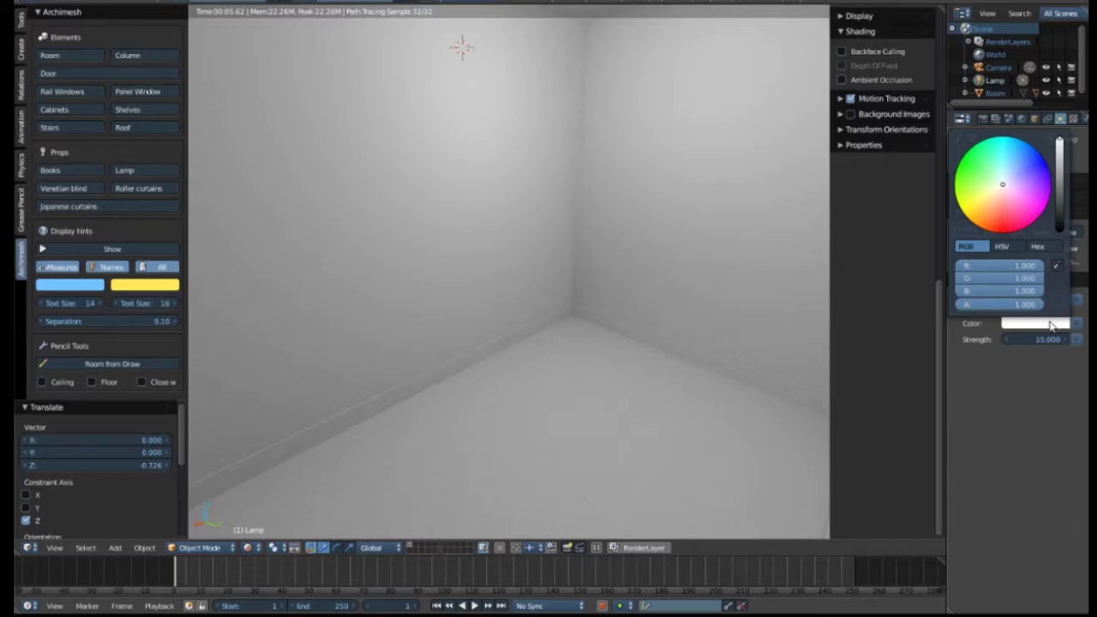
left_click_drag(995, 196, 1005, 188)
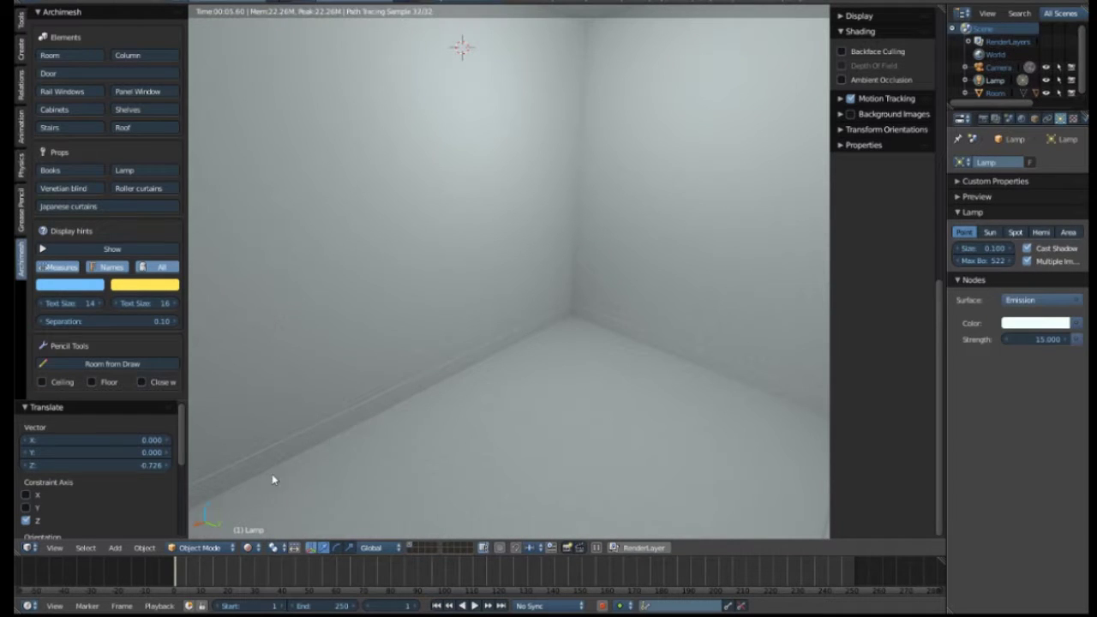
left_click(249, 548)
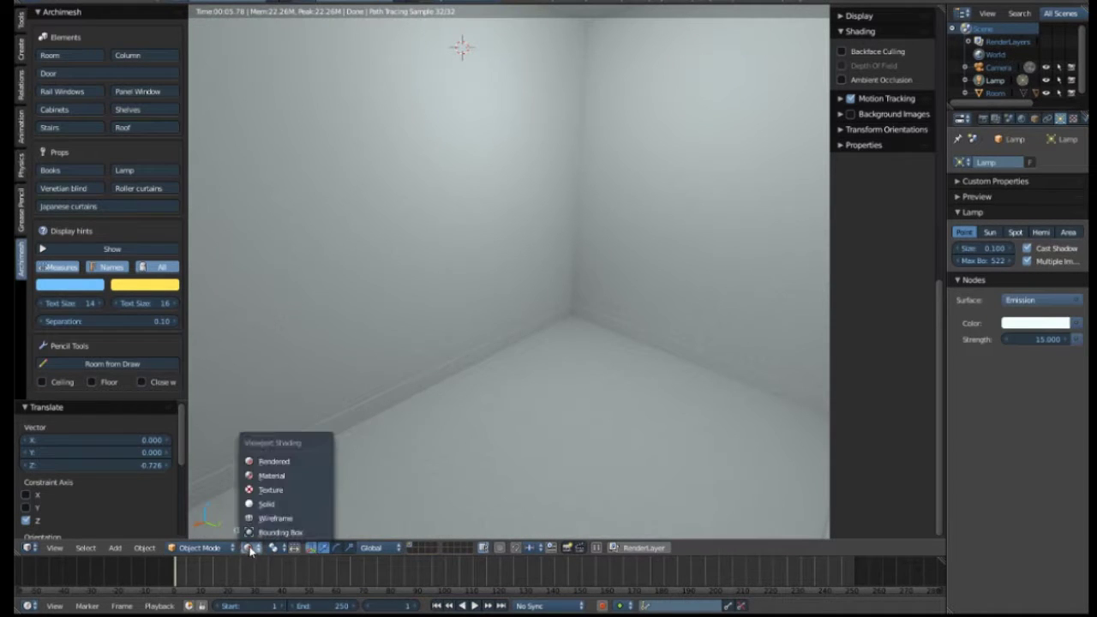
Step: Select the room object and create a new material for it
left_click(266, 504)
right_click(726, 219)
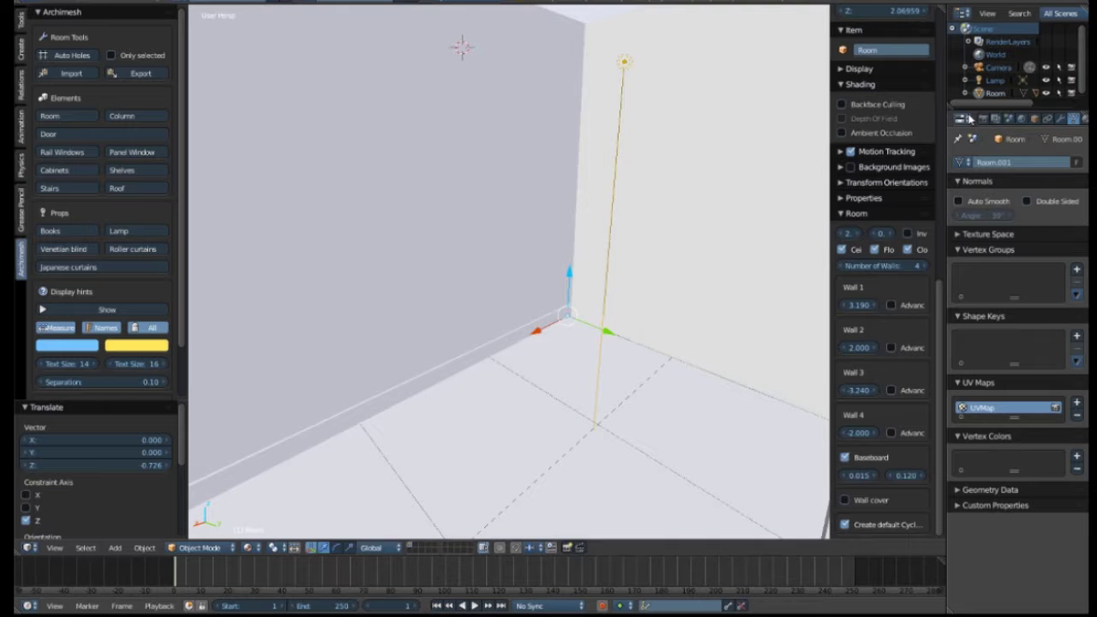
left_click_drag(946, 110, 887, 110)
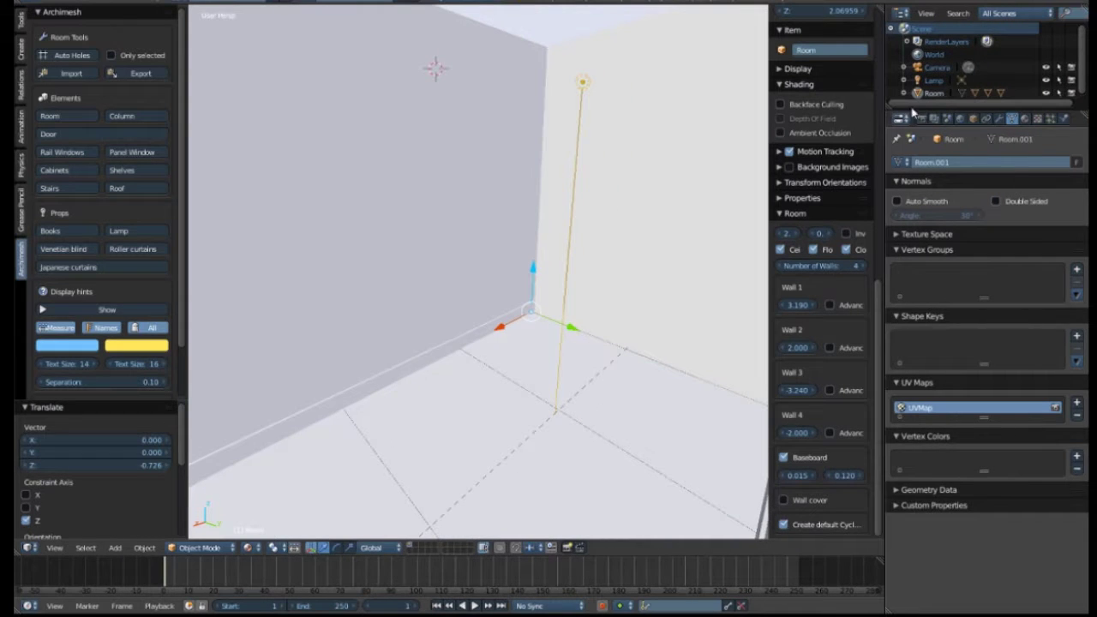
left_click(1024, 120)
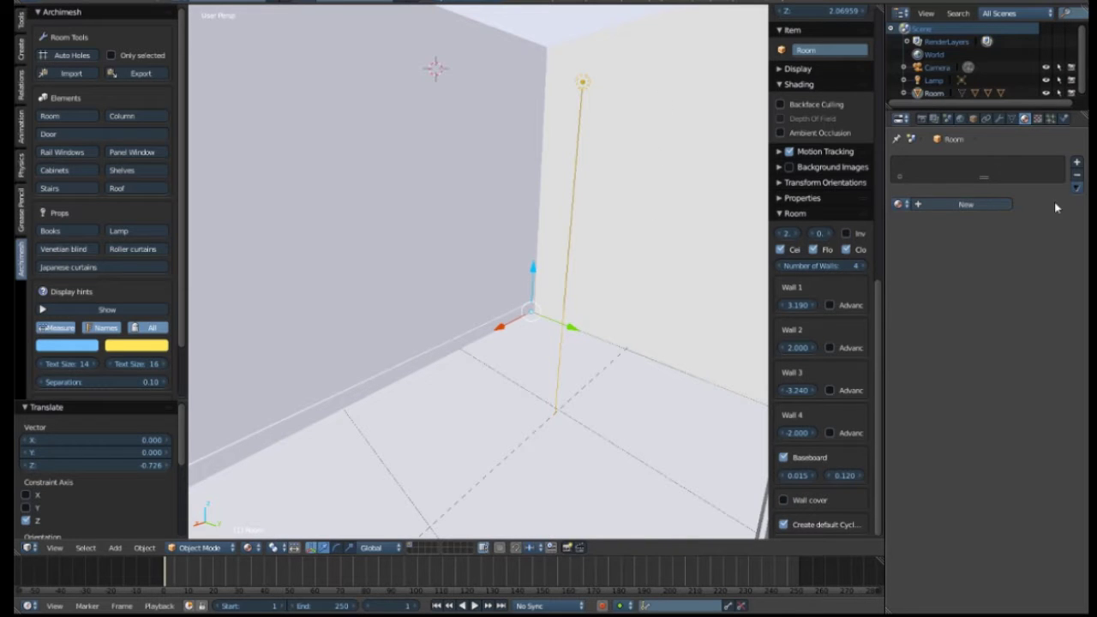
left_click(944, 206)
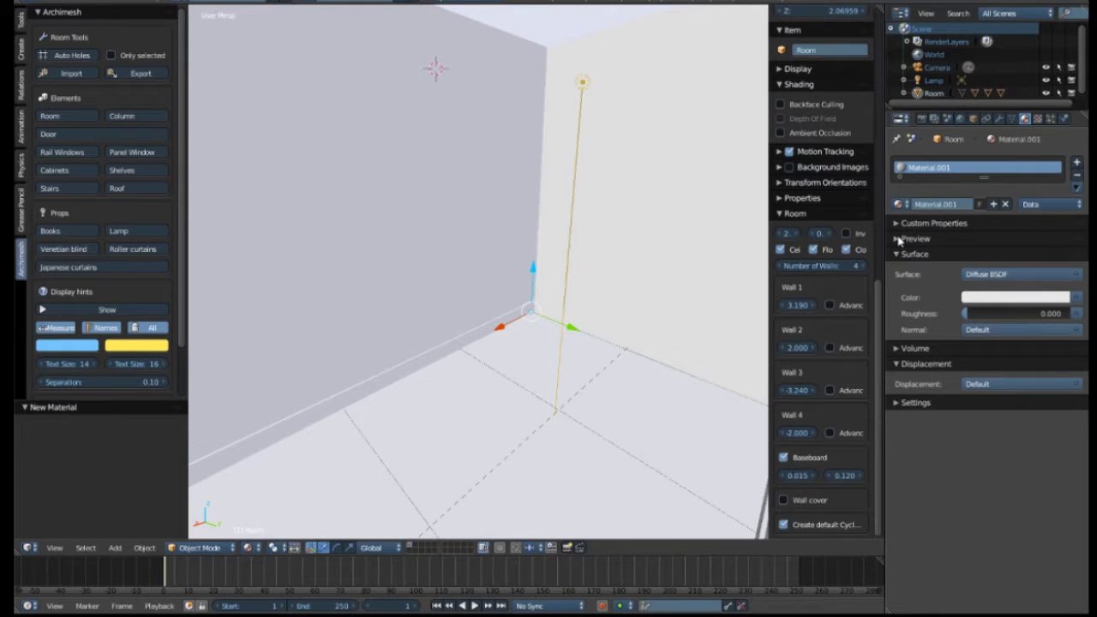
Step: Set the new material's diffuse colour to a light green, then return to solid shading
left_click(899, 239)
left_click(1000, 387)
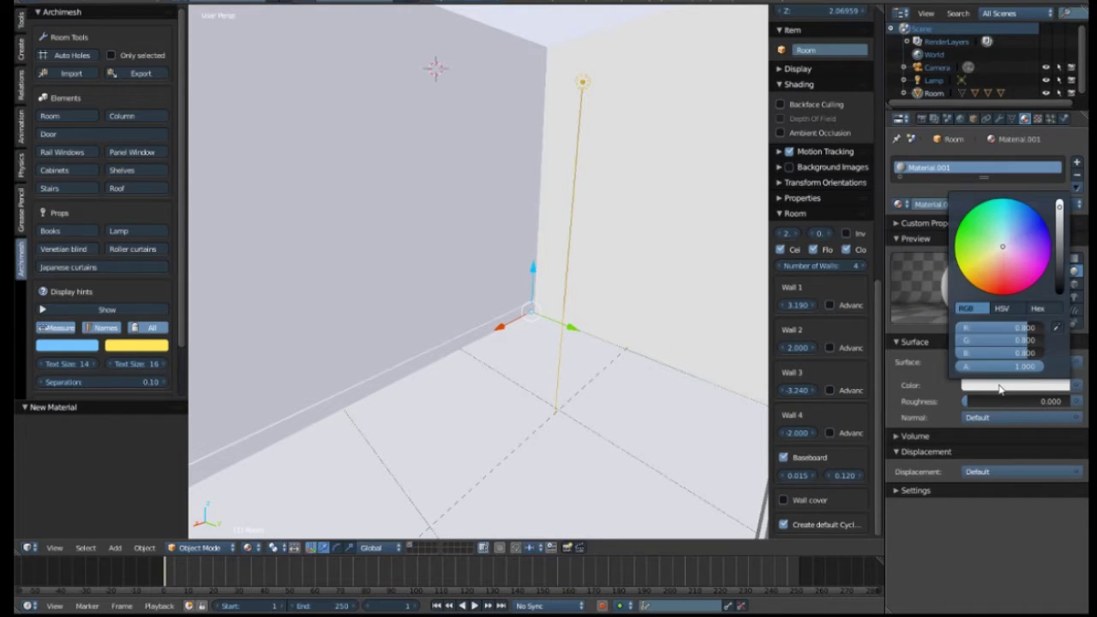
left_click(979, 237)
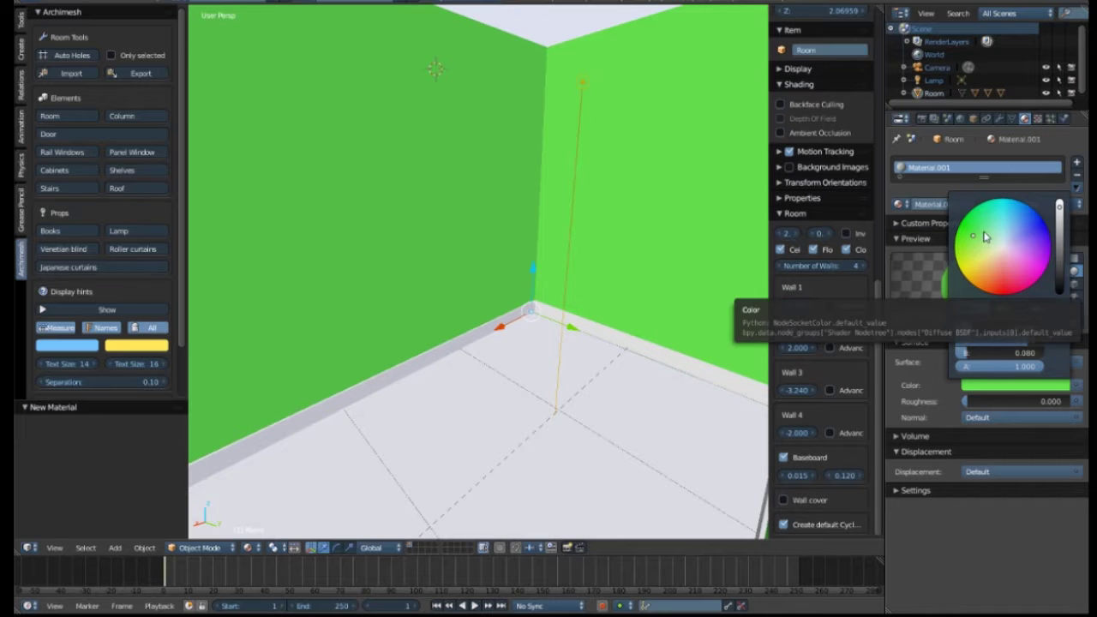
left_click(987, 238)
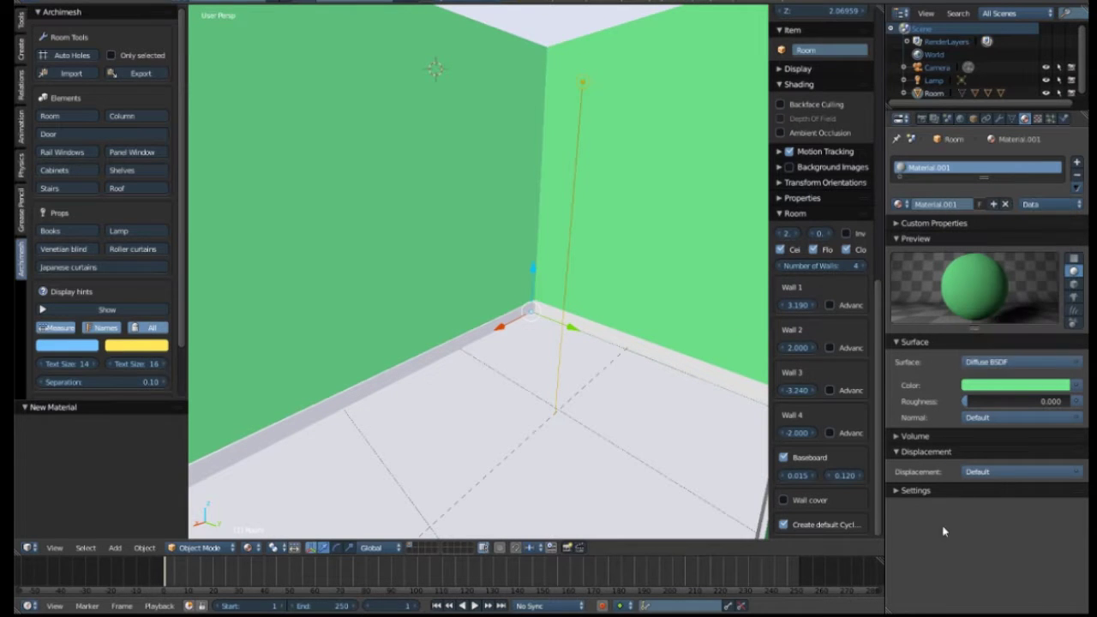
left_click(249, 549)
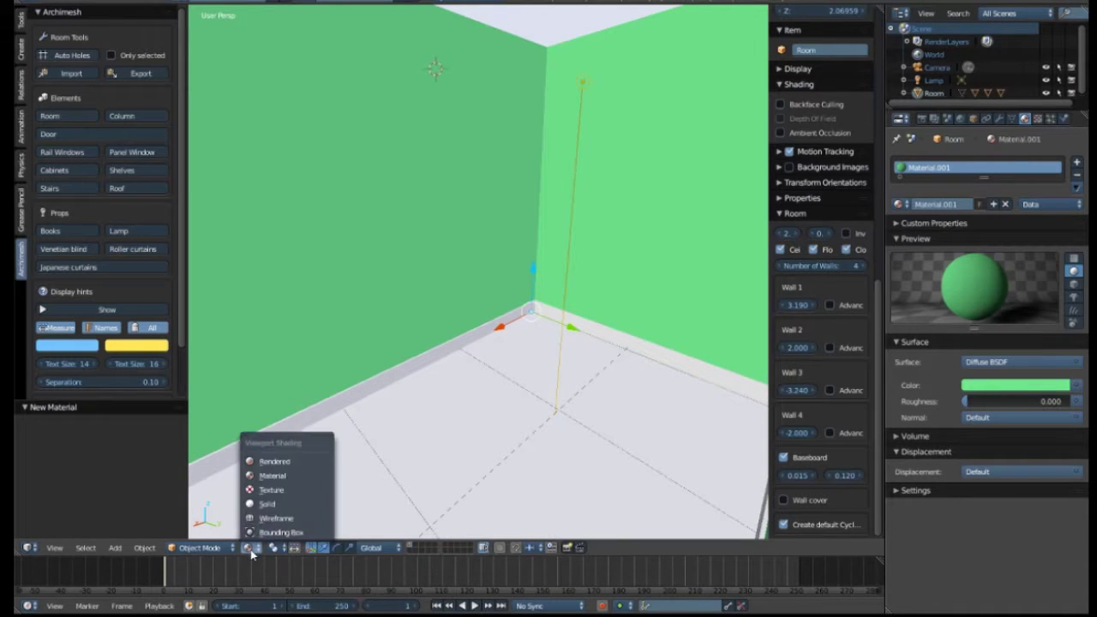
left_click(276, 506)
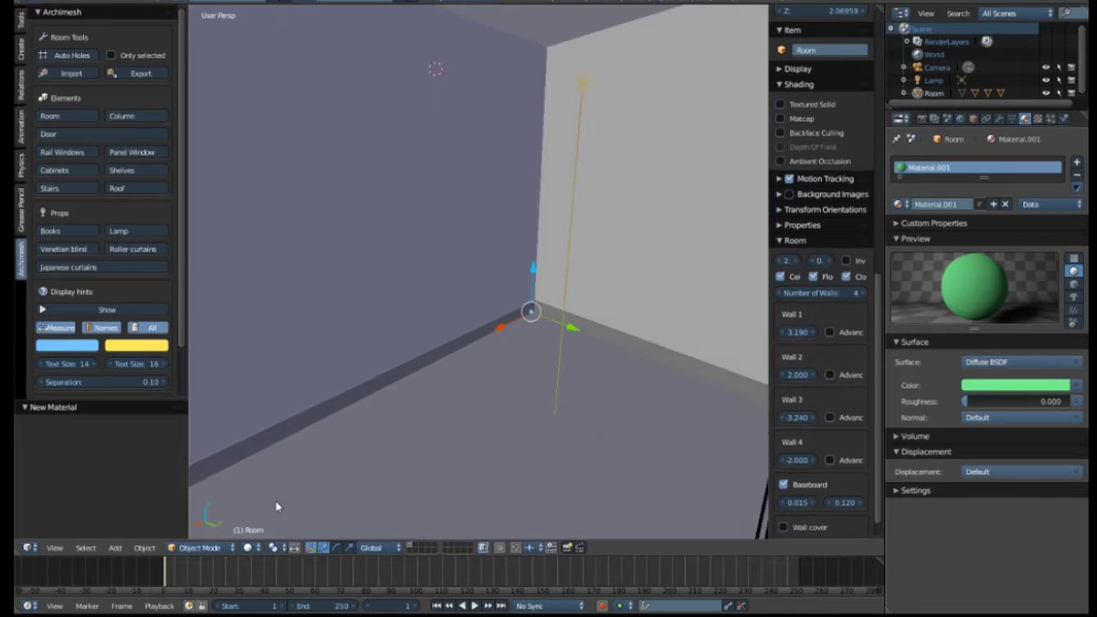
Step: Preview the room in Cycles rendered shading and change the wall colour to pale beige
left_click(250, 548)
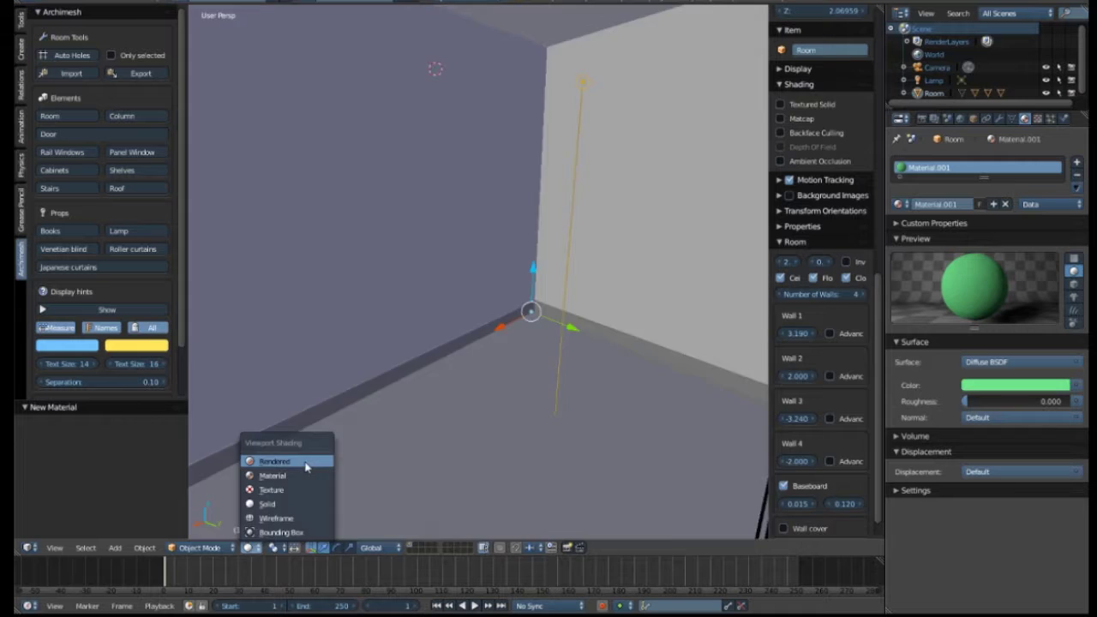
left_click(276, 461)
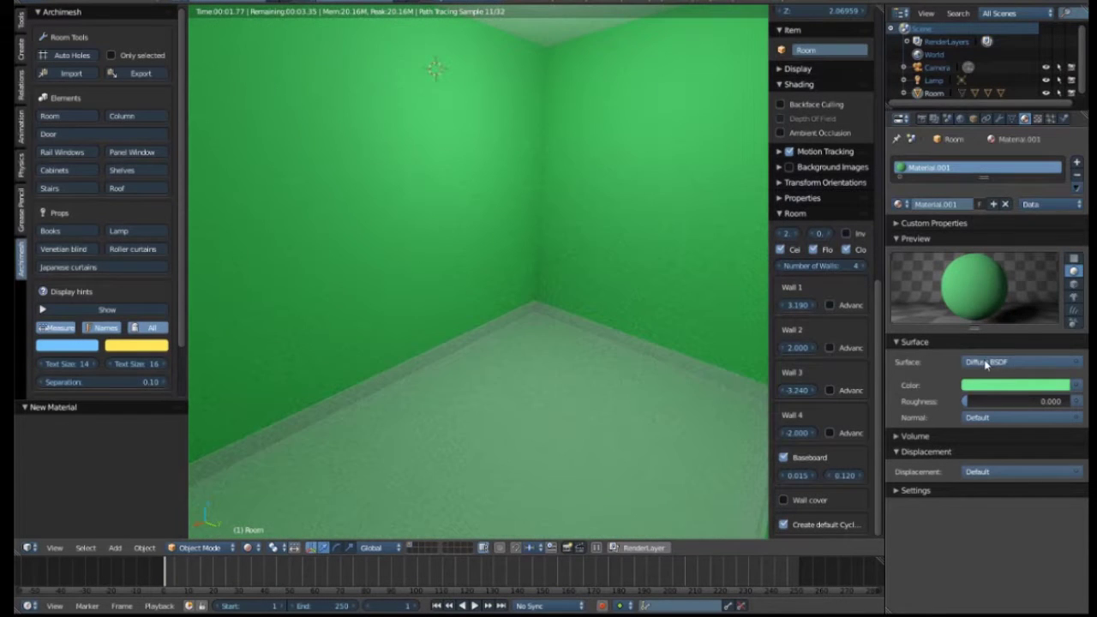
left_click(995, 388)
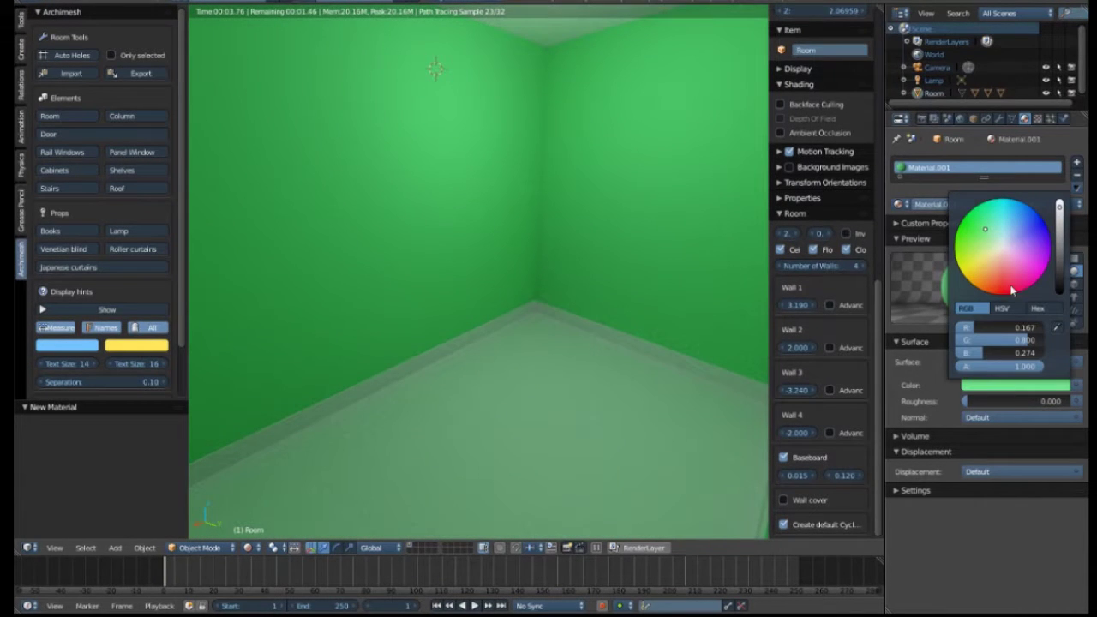
left_click(990, 259)
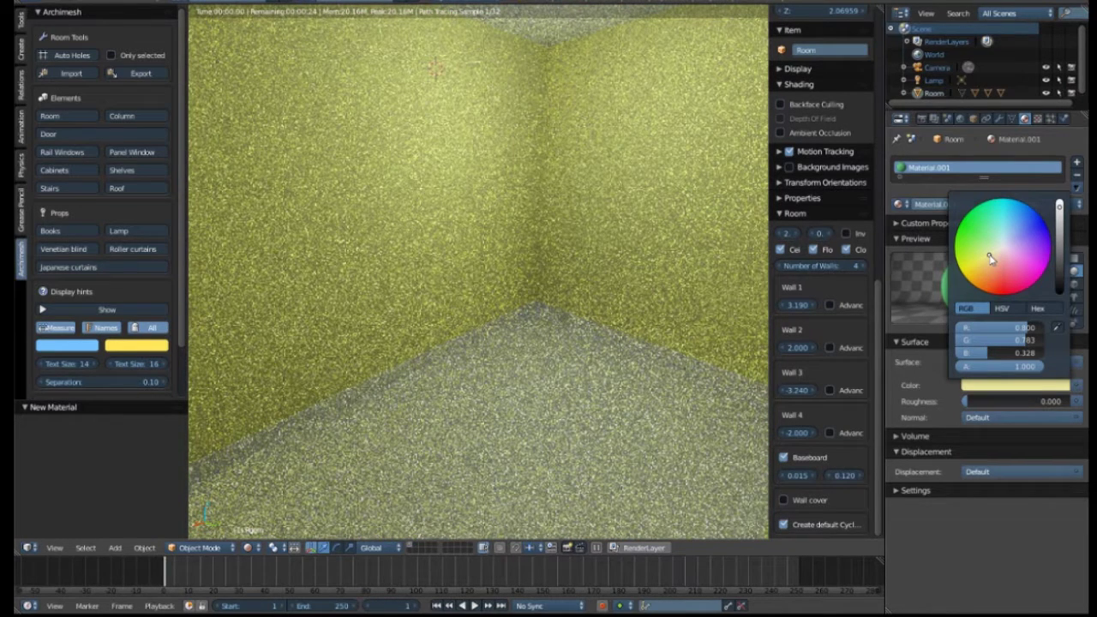
left_click_drag(990, 259, 997, 257)
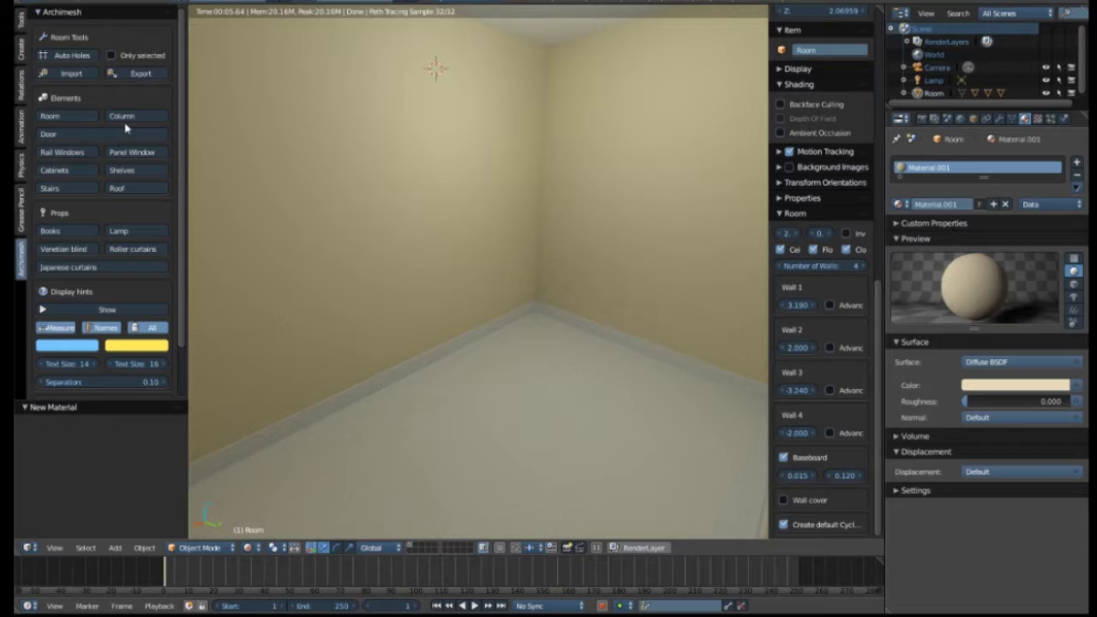
Step: Add a set of 20 Archimesh books from the Props panel and return to camera view
left_click(65, 233)
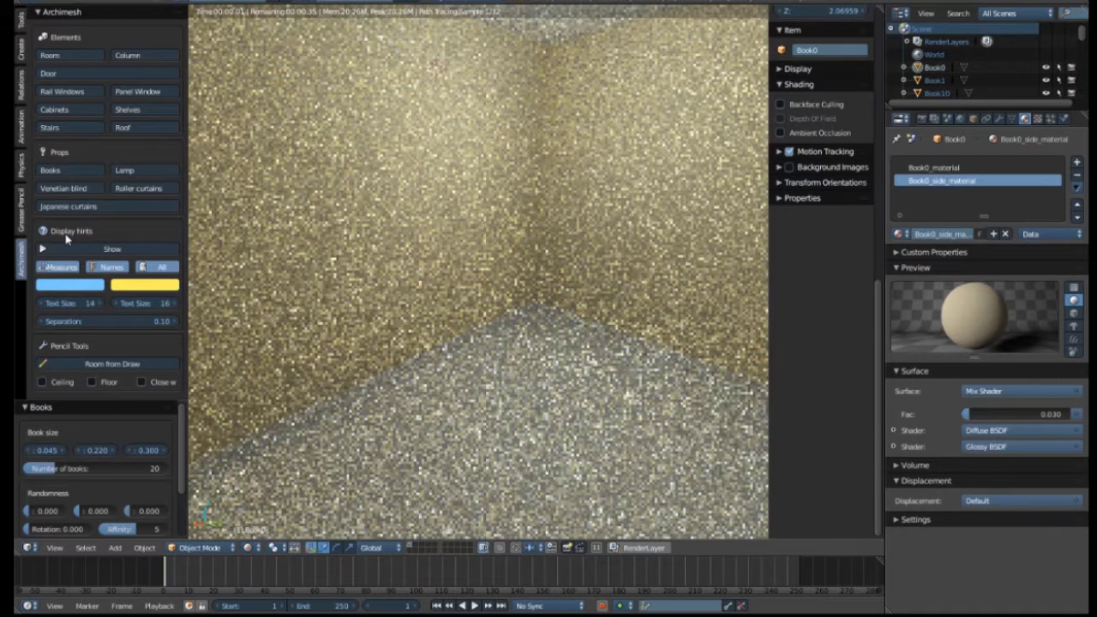
key("KP_0")
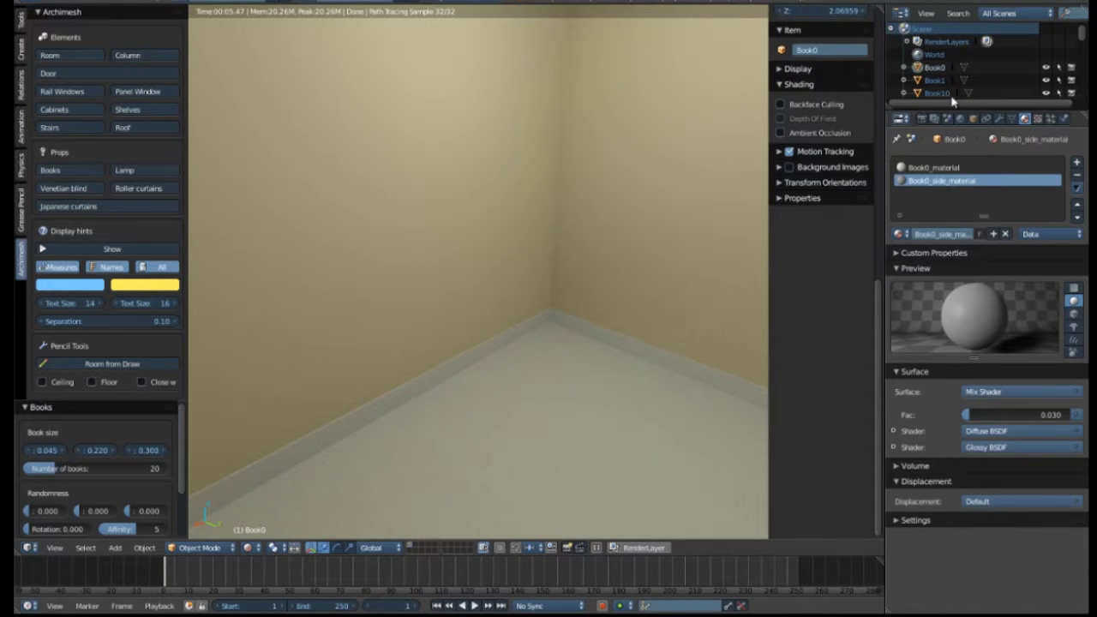
left_click(252, 548)
Step: In solid shading, lift Book0 along Z and inspect the books in the outliner
left_click(269, 508)
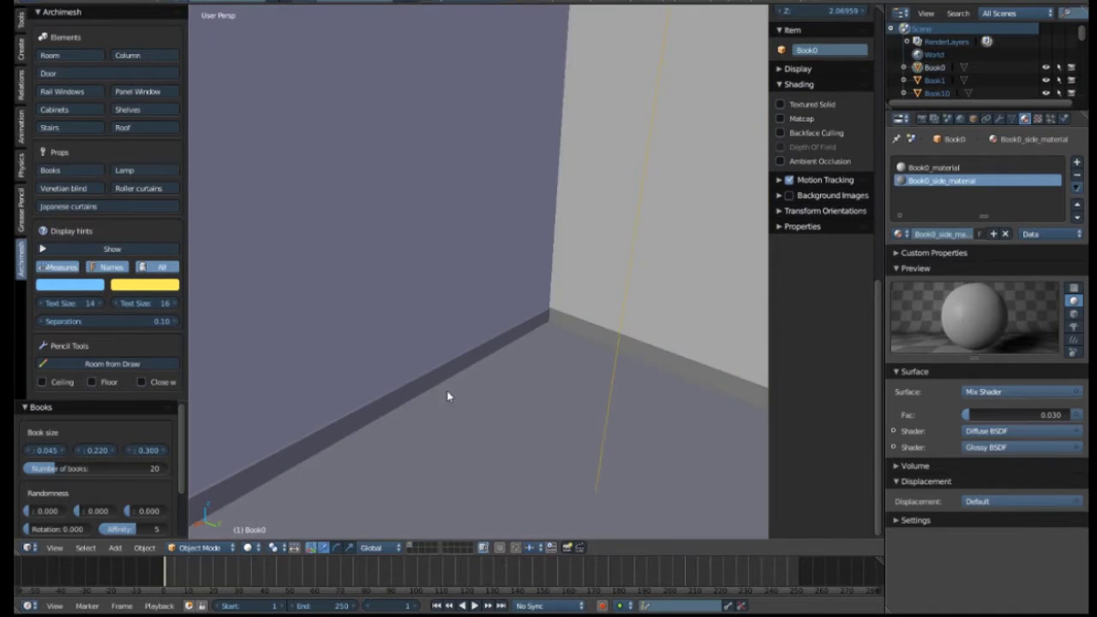
scroll(448, 396, "down", 5)
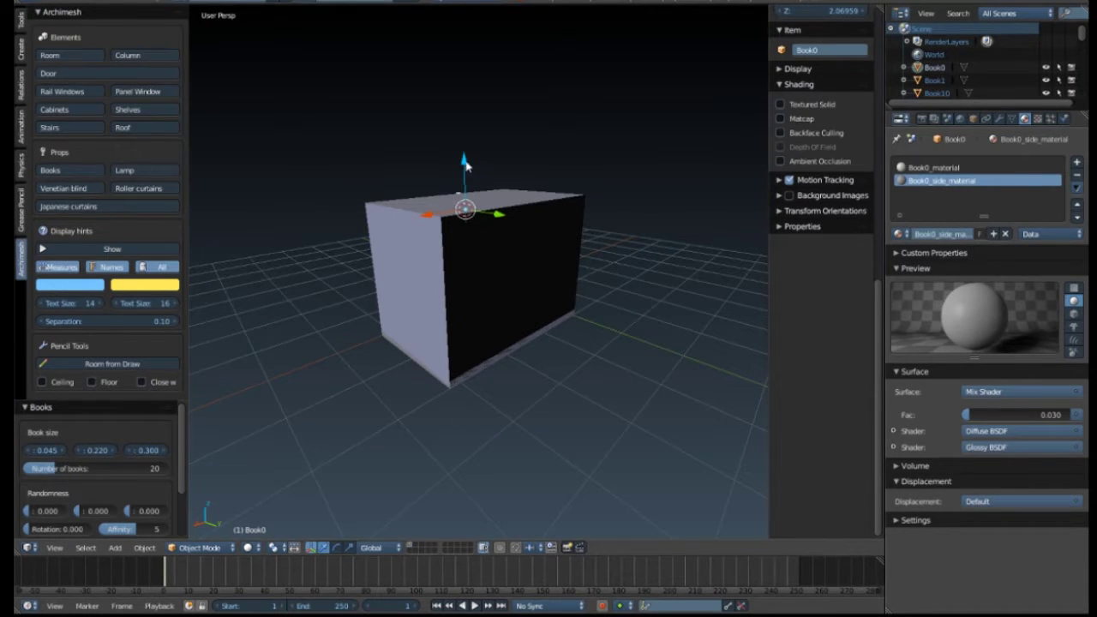
left_click_drag(466, 165, 468, 133)
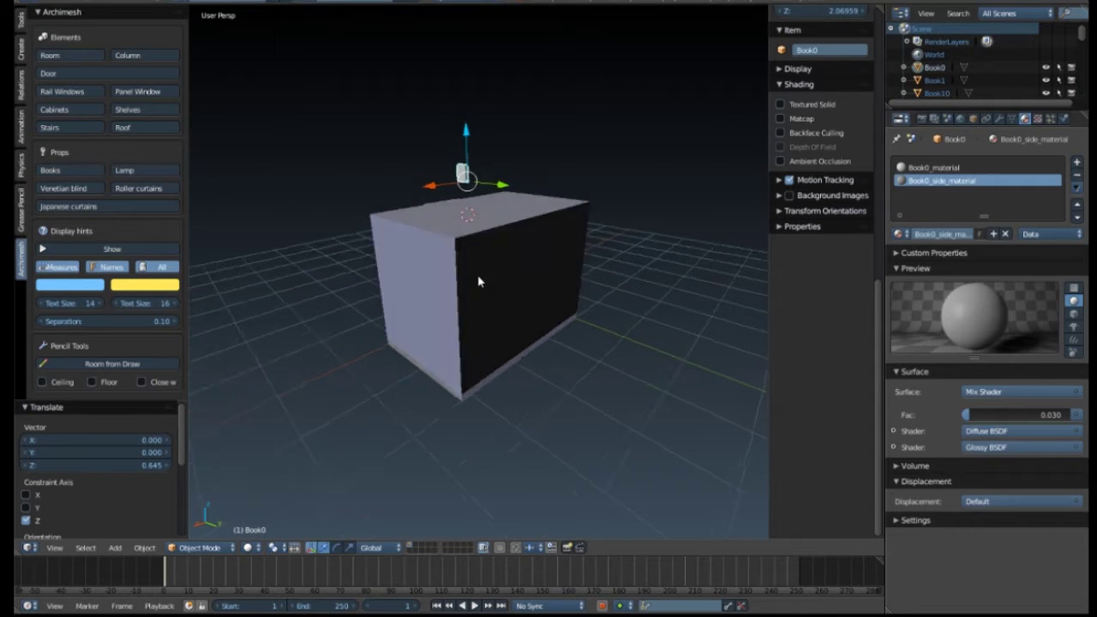
middle_click_drag(478, 281, 566, 317)
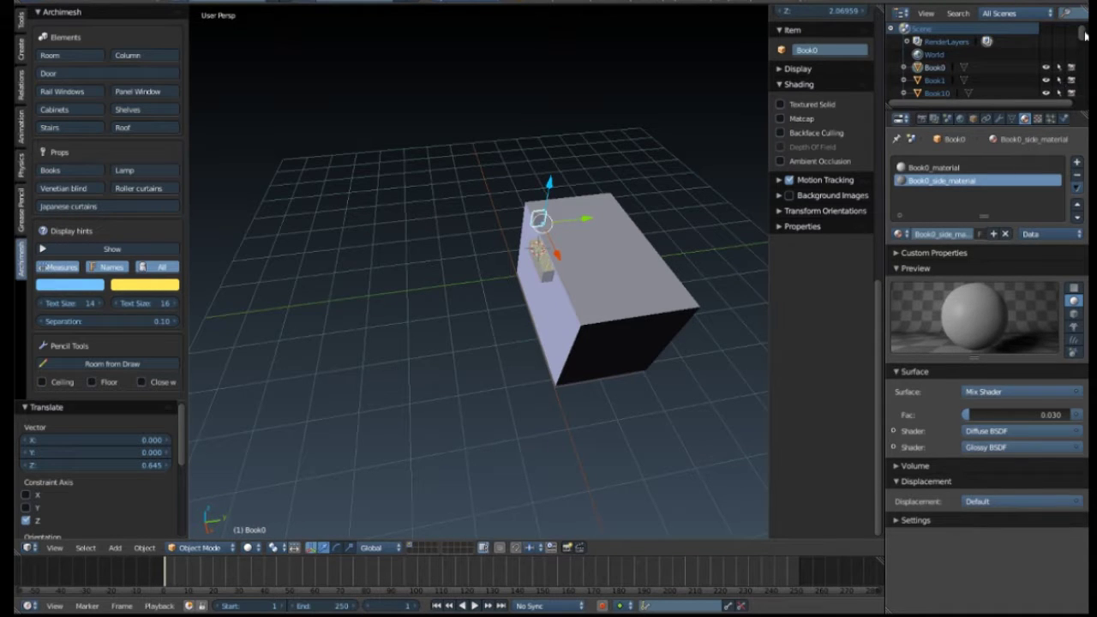
left_click_drag(1084, 34, 1085, 96)
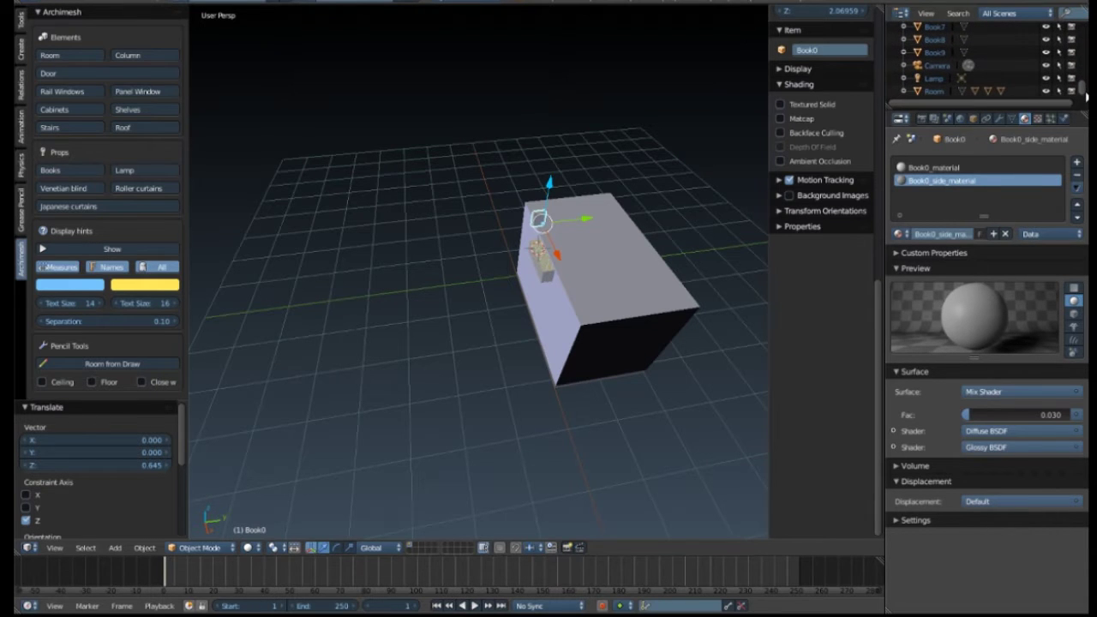
left_click(934, 52)
double_click(937, 40)
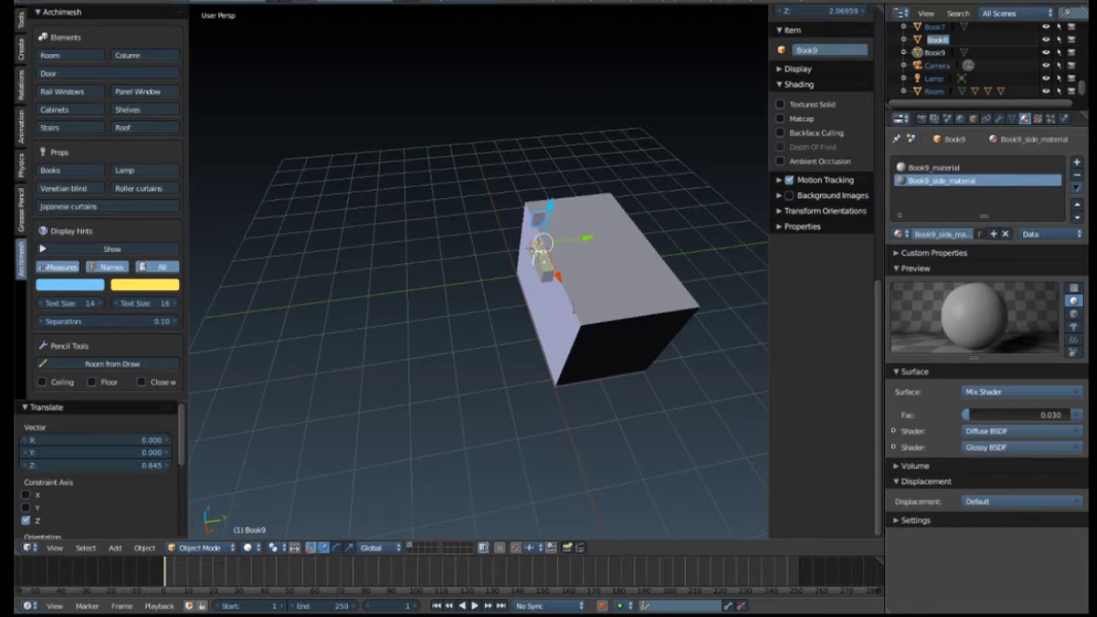
scroll(548, 276, "up", 5)
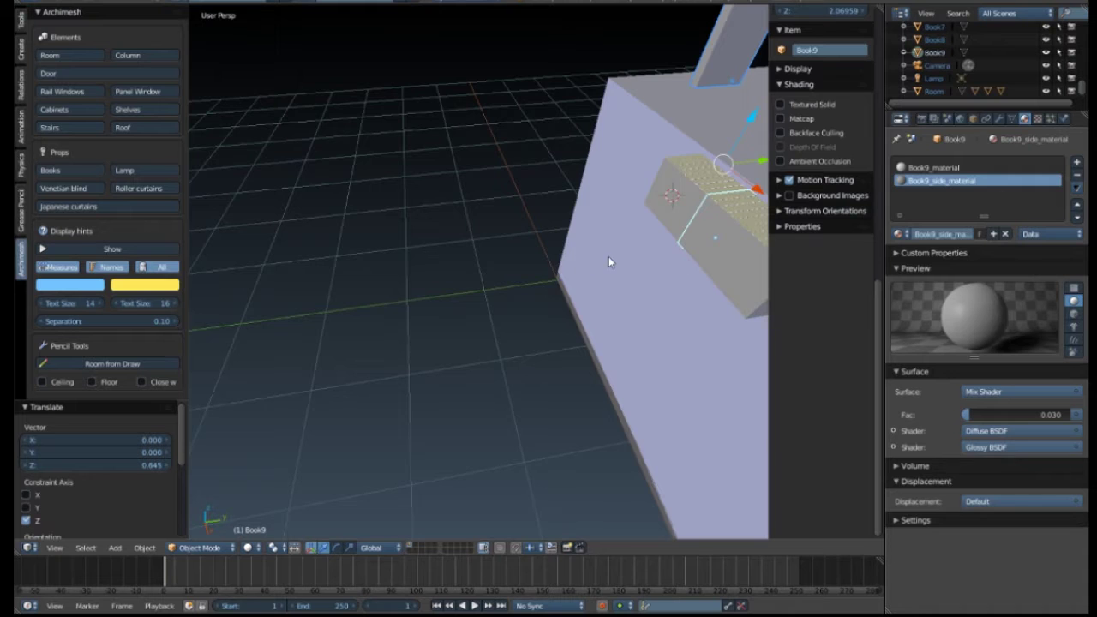
scroll(608, 256, "down", 5)
Step: Slide Book0 along Y and down to Z -0.674 so it sits alone by the wall corner
right_click(587, 64)
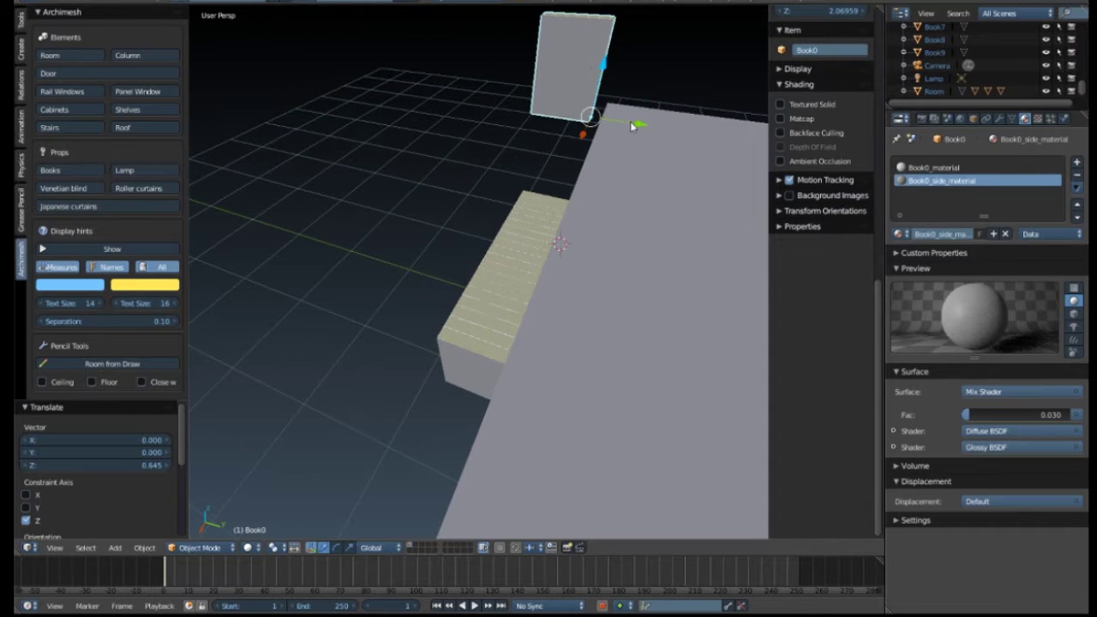
left_click_drag(605, 69, 598, 194)
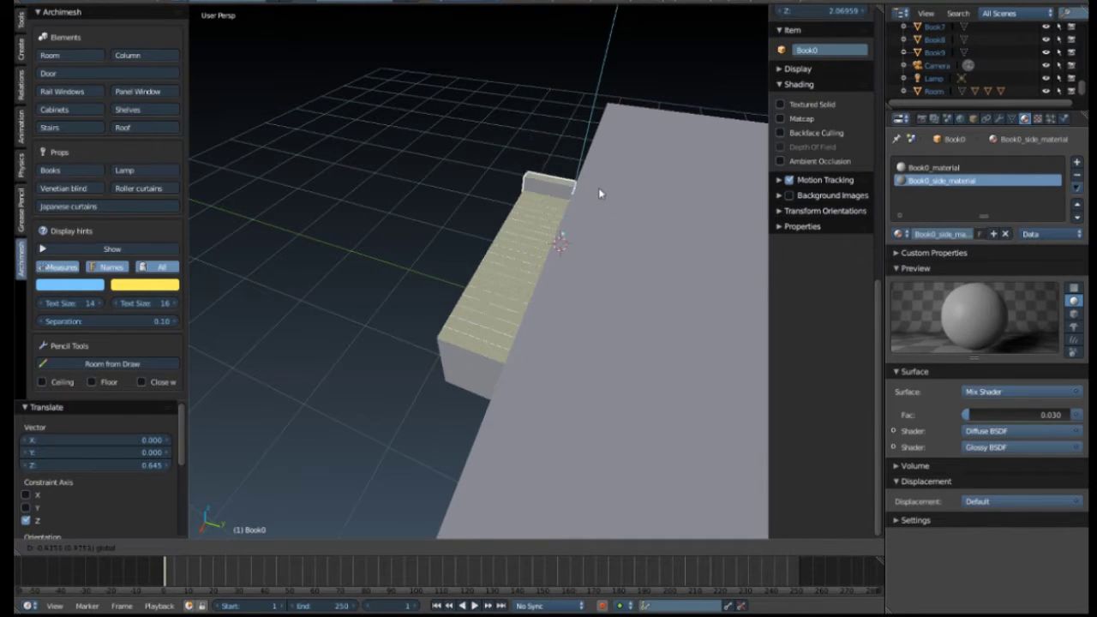
left_click(598, 193)
left_click_drag(606, 243, 703, 273)
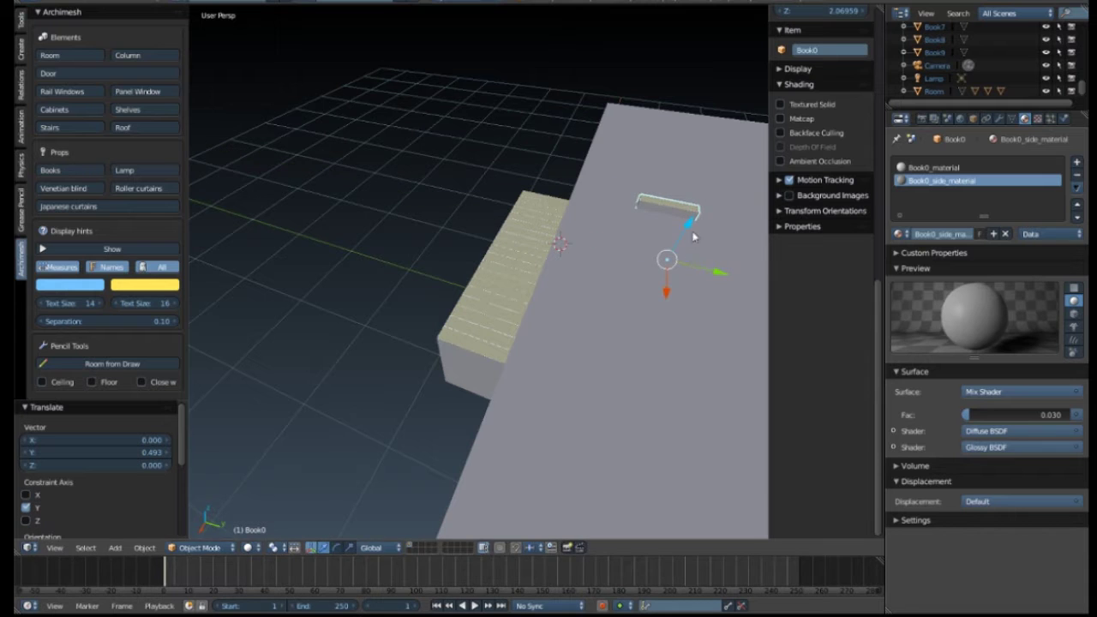
left_click_drag(691, 228, 660, 311)
scroll(676, 358, "up", 2)
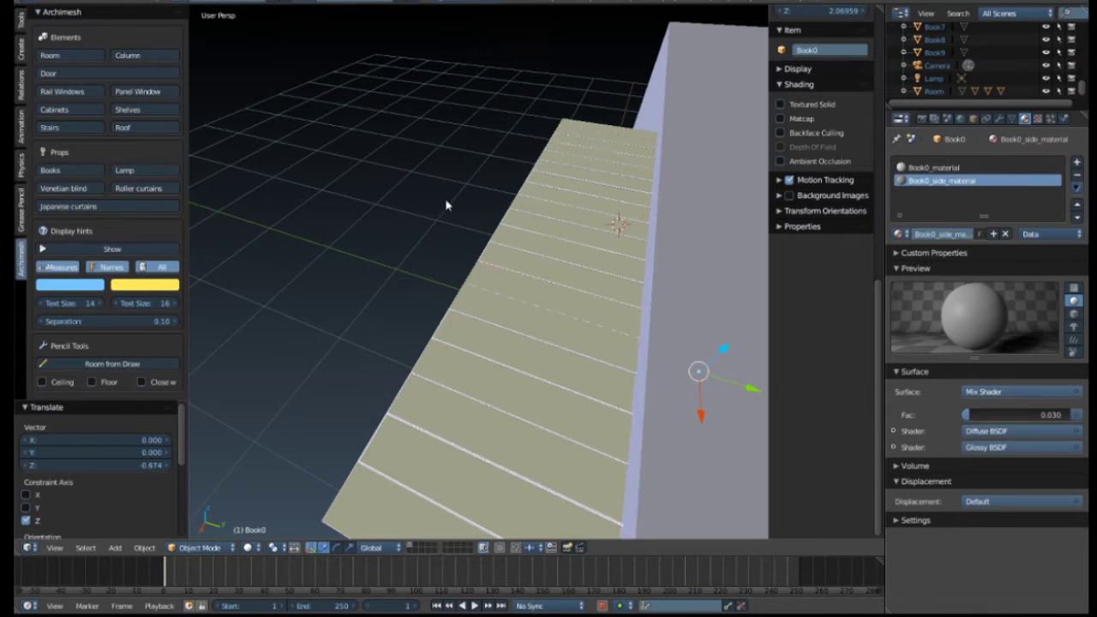
middle_click_drag(464, 233, 475, 234)
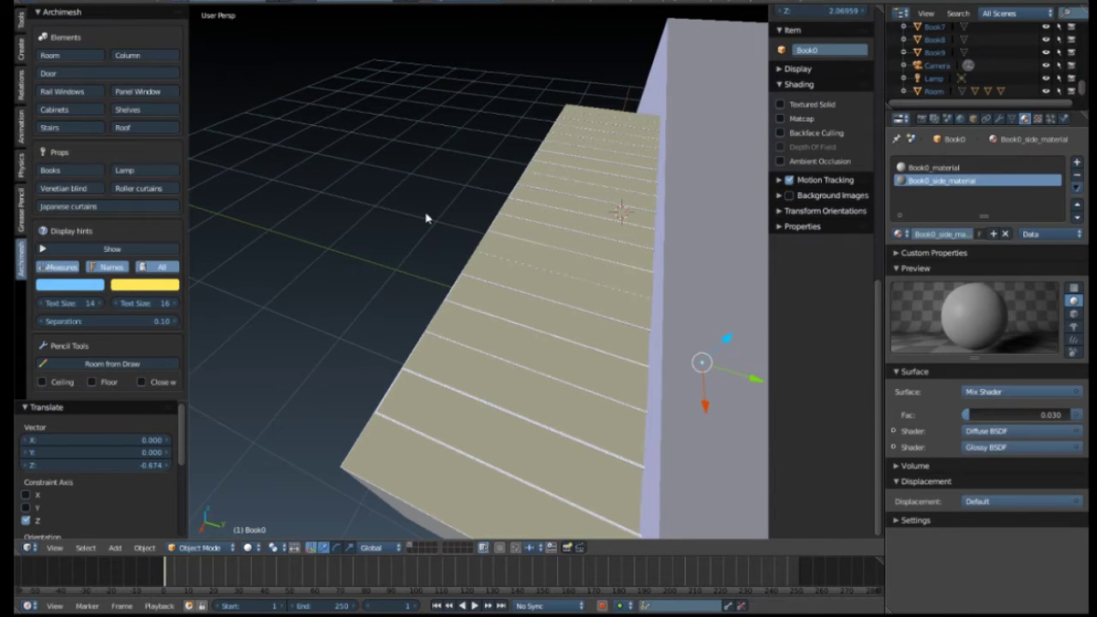
scroll(409, 238, "up", 8)
scroll(531, 315, "down", 5)
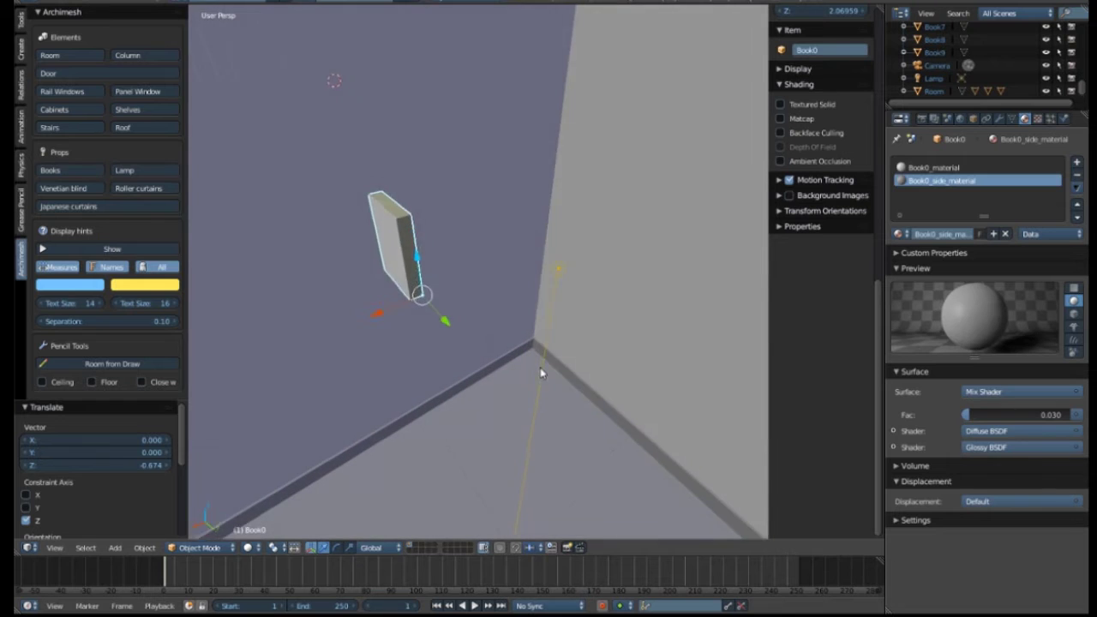
middle_click_drag(544, 372, 543, 360)
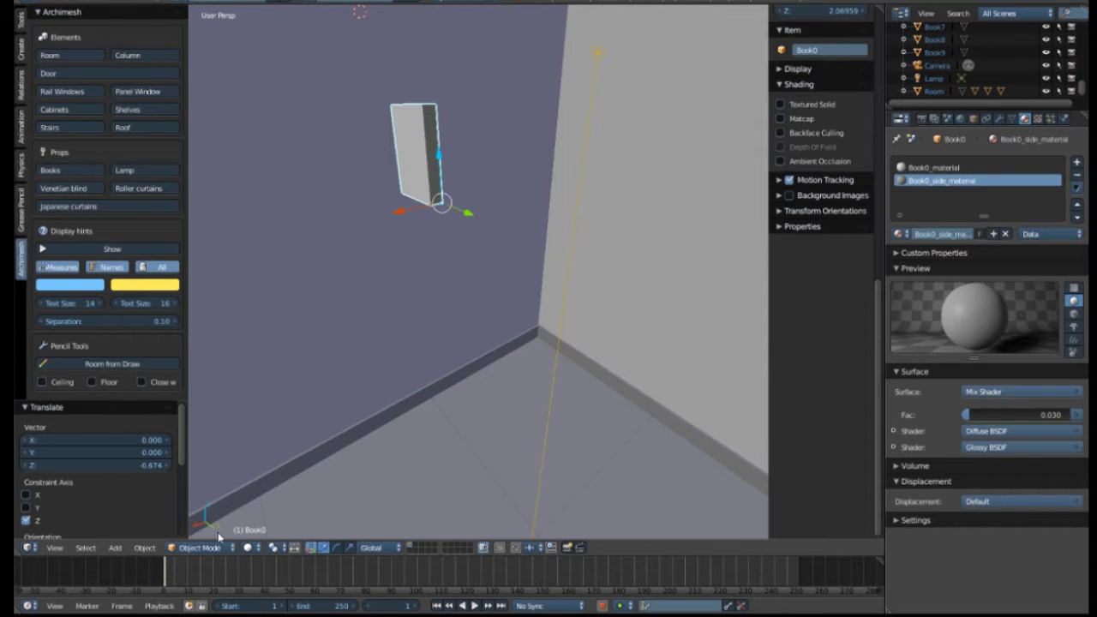
left_click(248, 548)
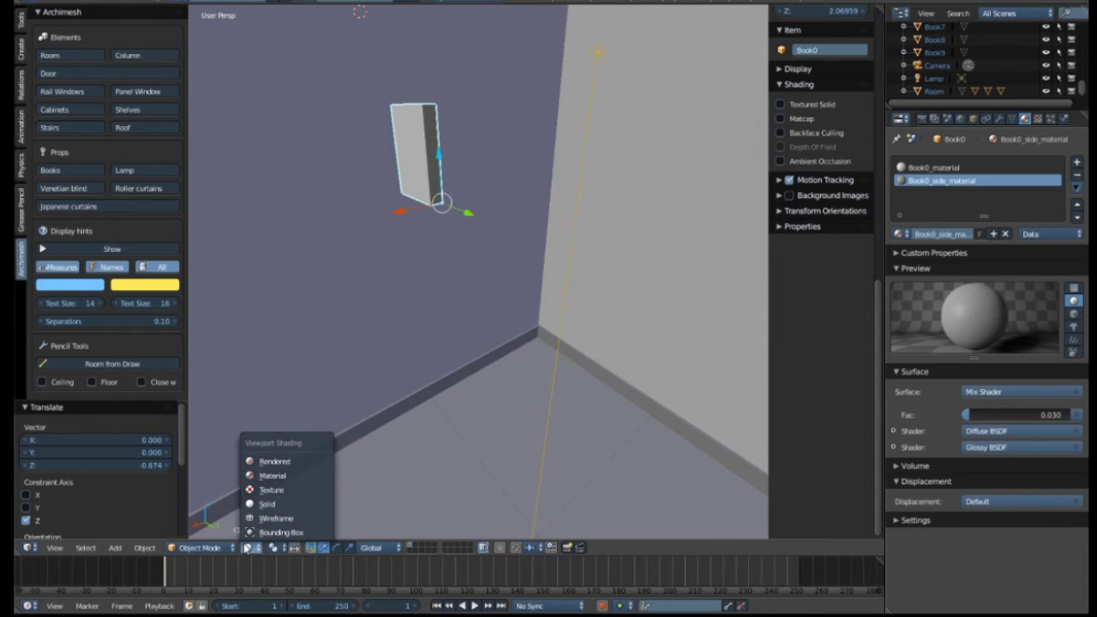
Step: Switch to Rendered shading to see Book0 floating by the beige wall corner in Cycles
left_click(291, 464)
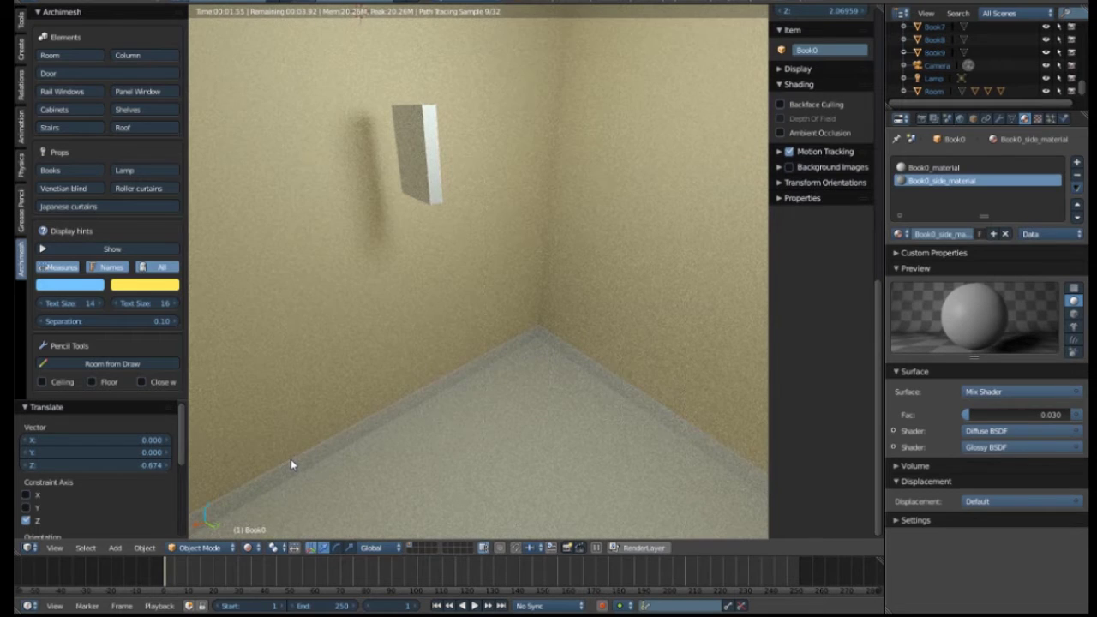